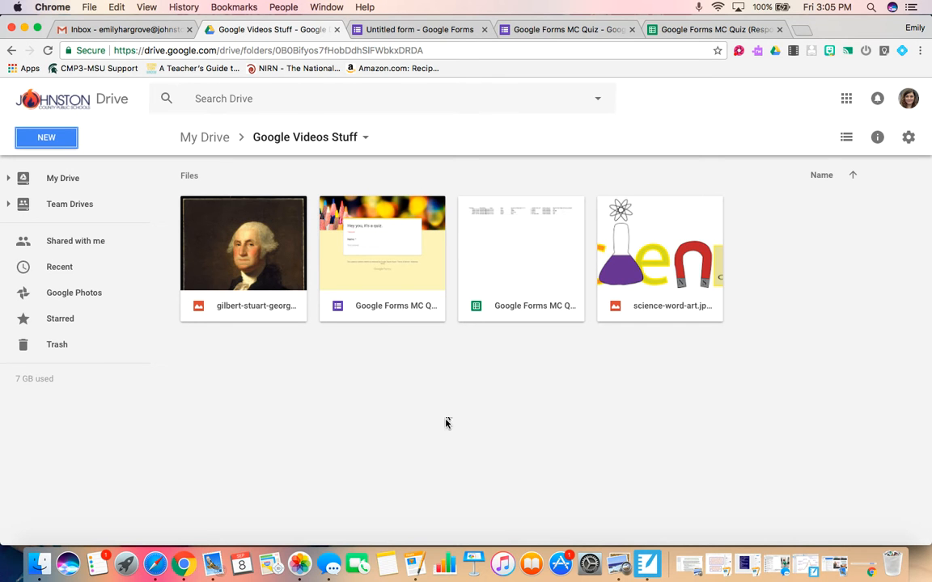
Step: View the option for creating a Google Form in Drive, and switch to the already open untitled form
click(73, 144)
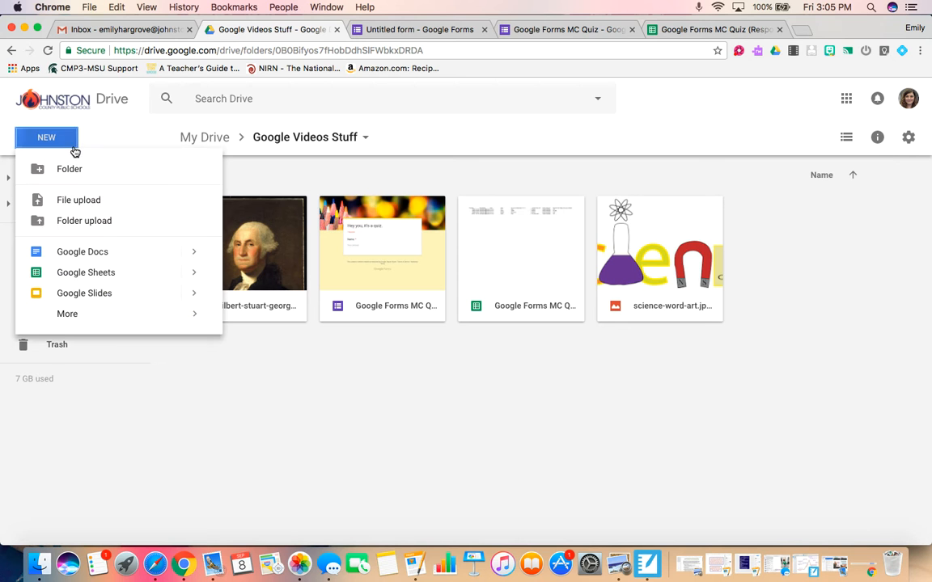
mouse_move(71, 321)
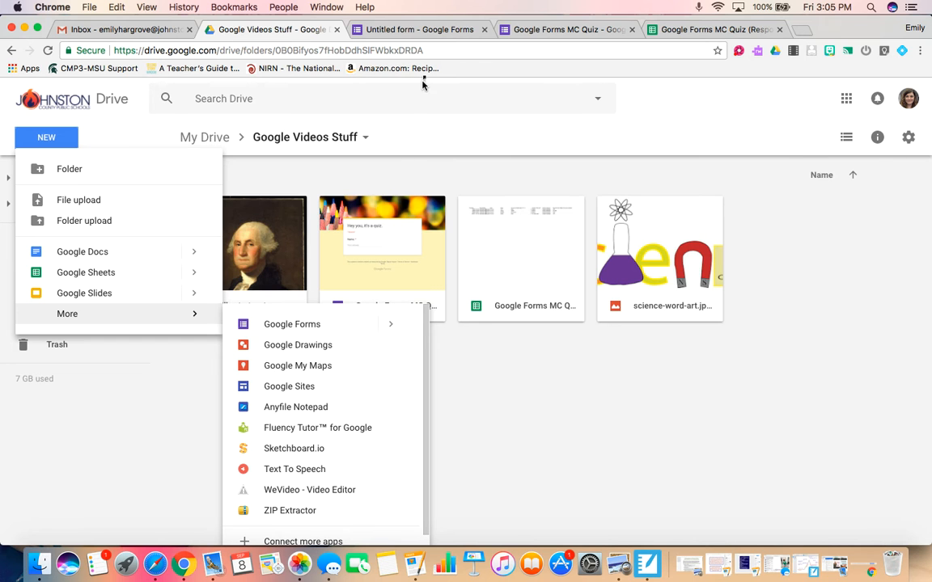
click(387, 34)
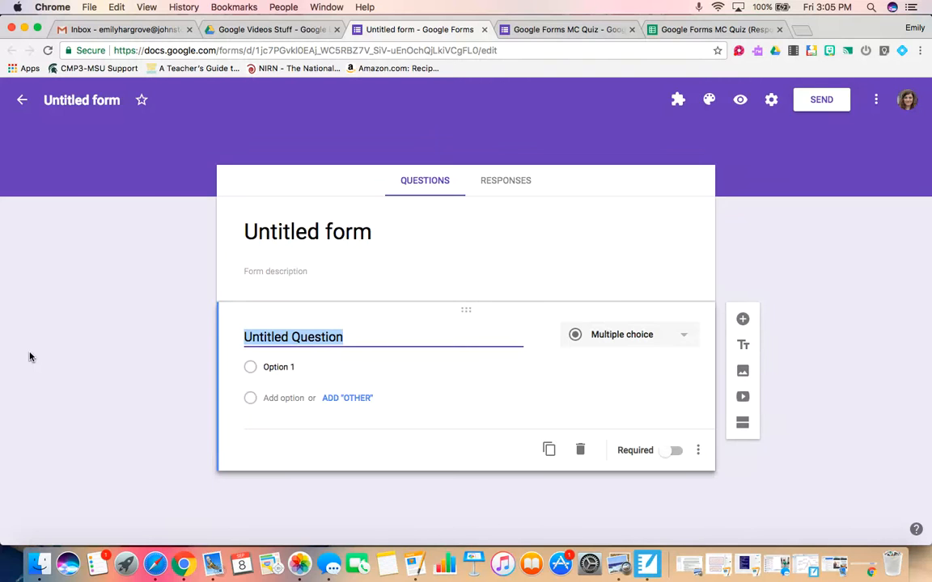
Step: Rename the untitled form file as "Google Forms Test Quiz"
click(113, 99)
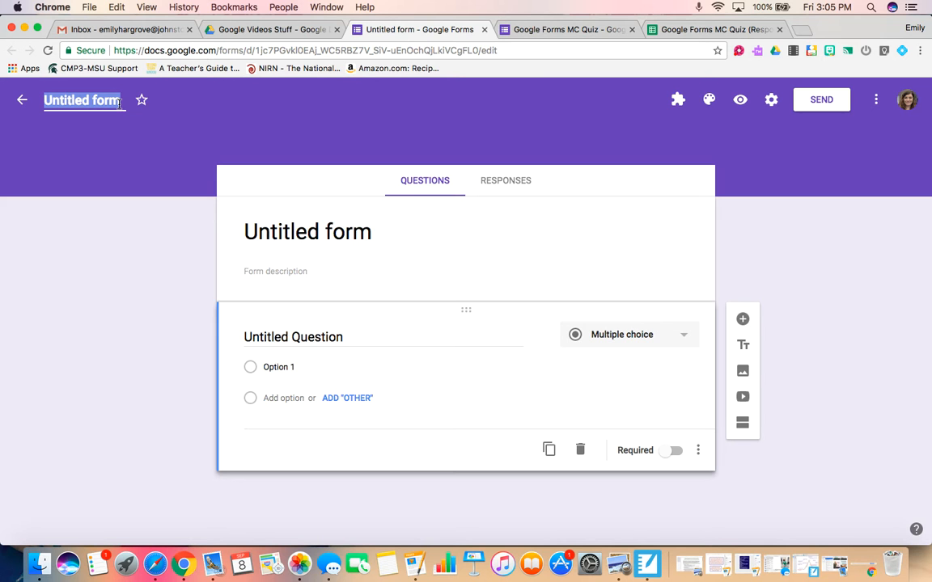
text(Google Fr)
key(BackSpace)
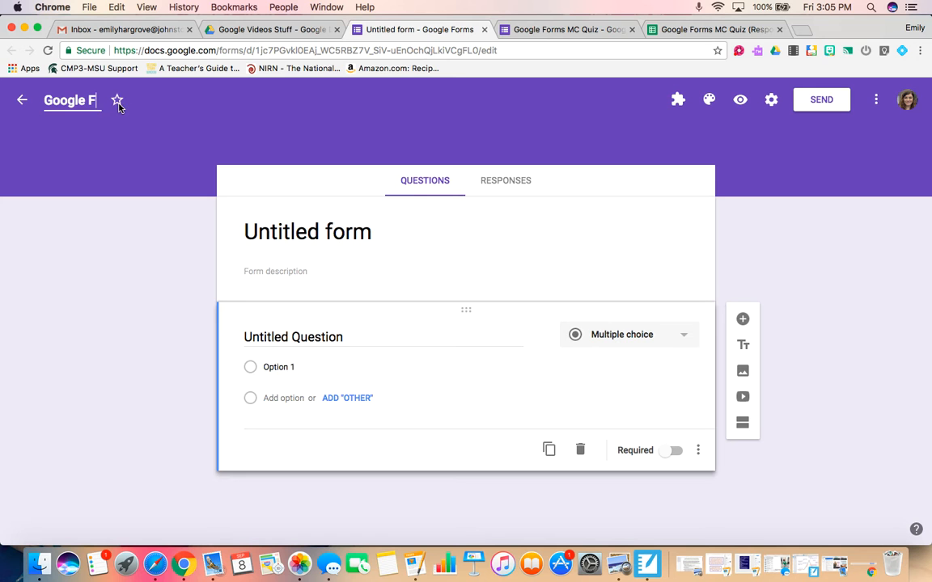
text(orms Test Quiz)
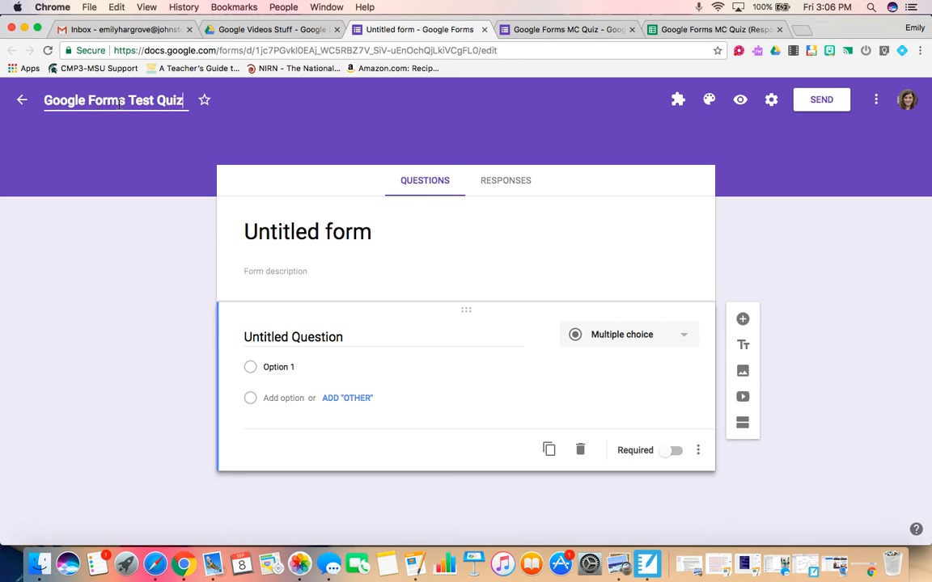
Step: Set the title shown at the head of the form to "Hey you, it's a quiz."
click(363, 232)
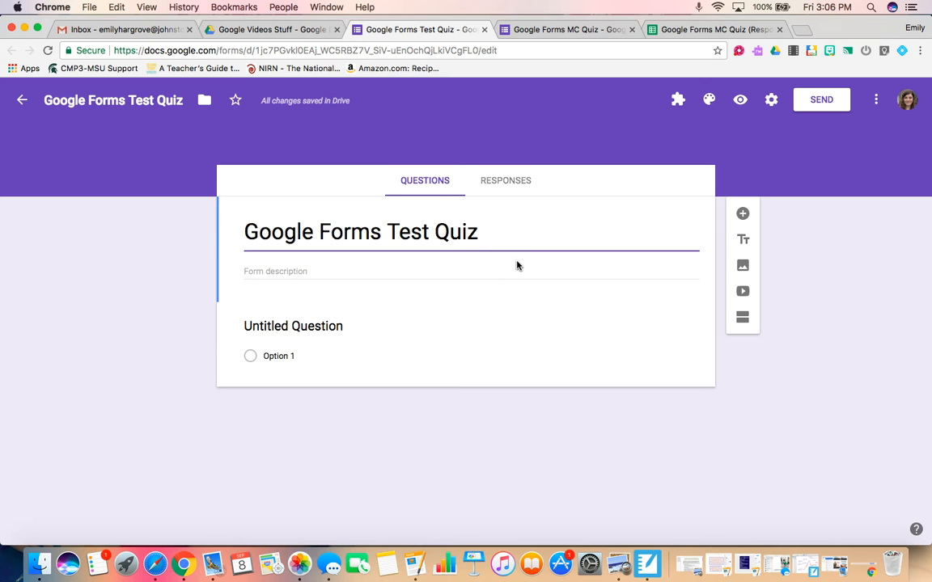
drag(489, 230, 264, 192)
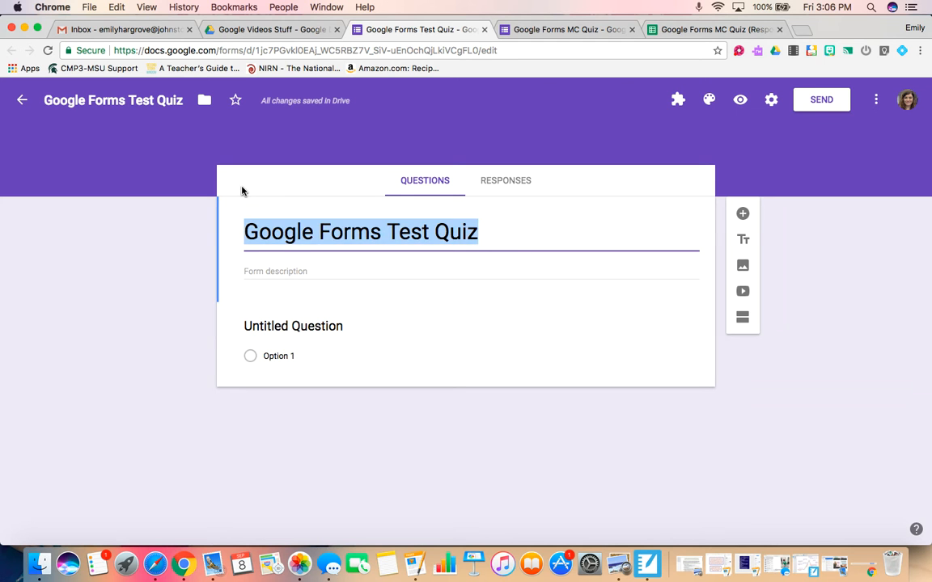
text(Hey you, it's)
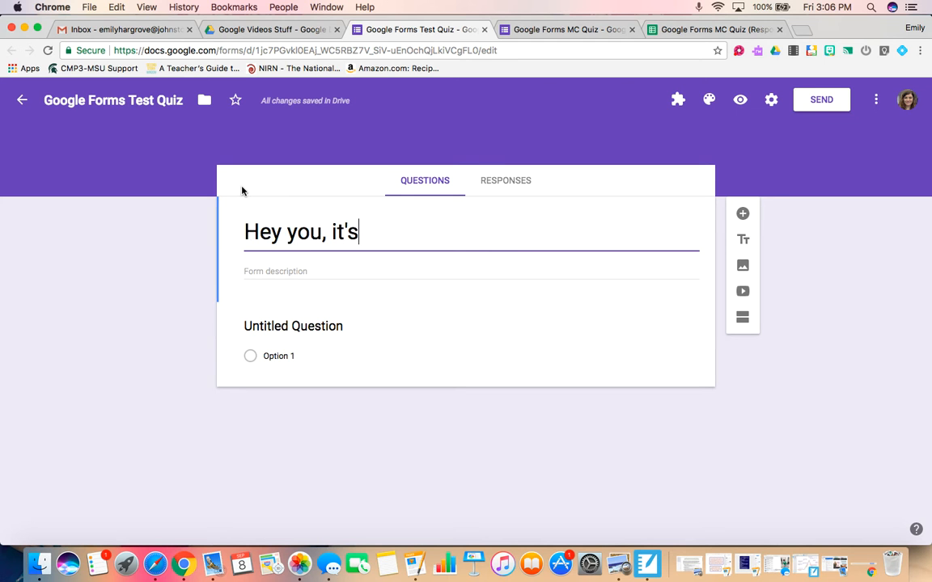
text( a quiz.)
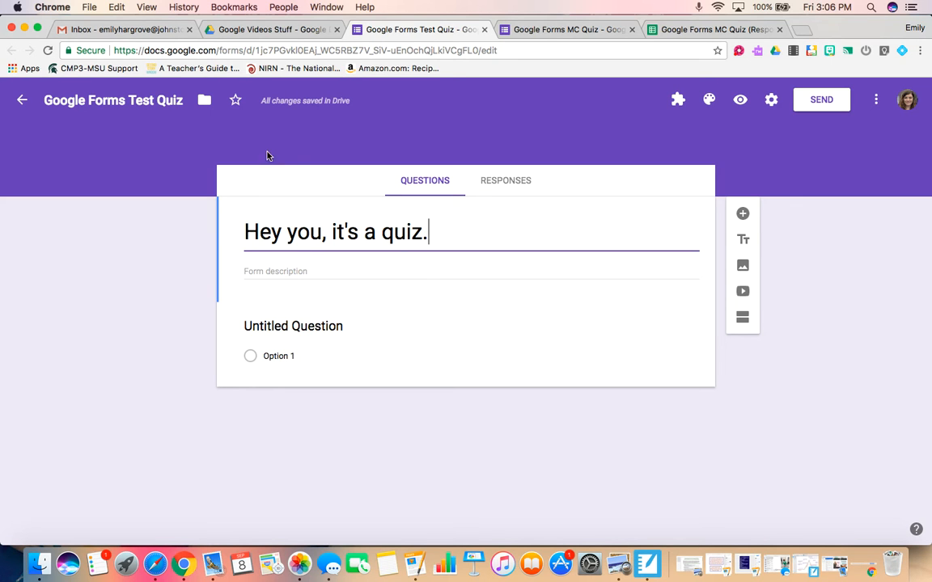
Step: Apply the coloured pencils image from the Work and School themes as the form's theme
click(710, 101)
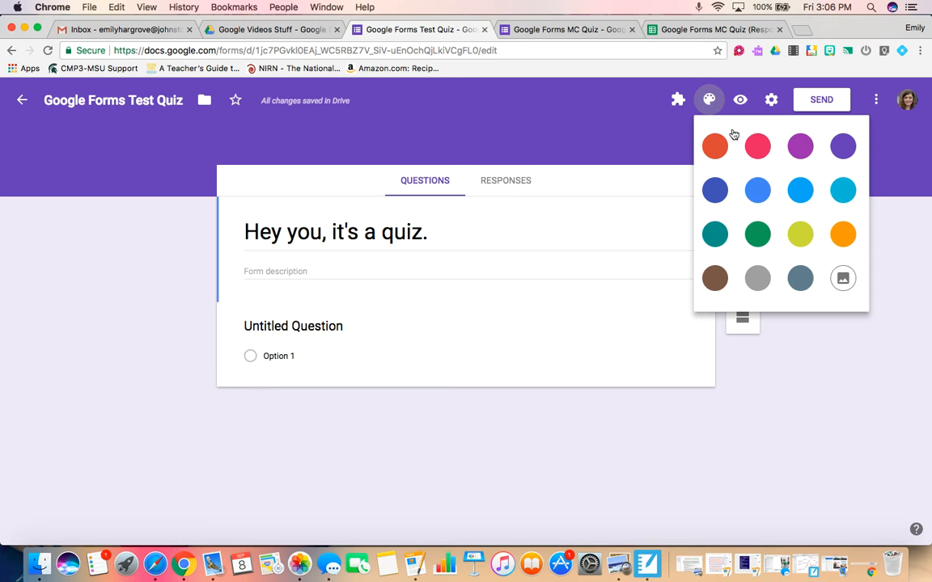
click(843, 278)
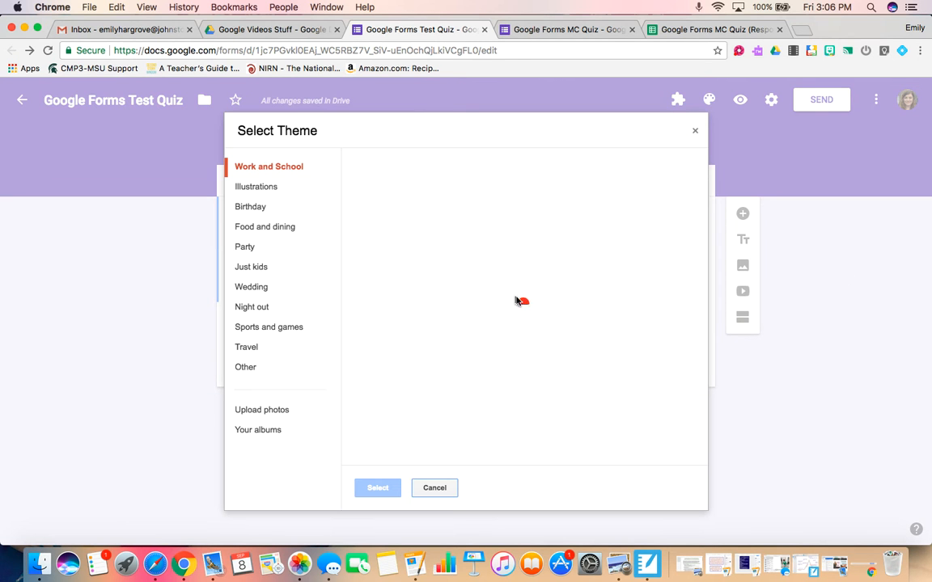
scroll(517, 301, down, 8)
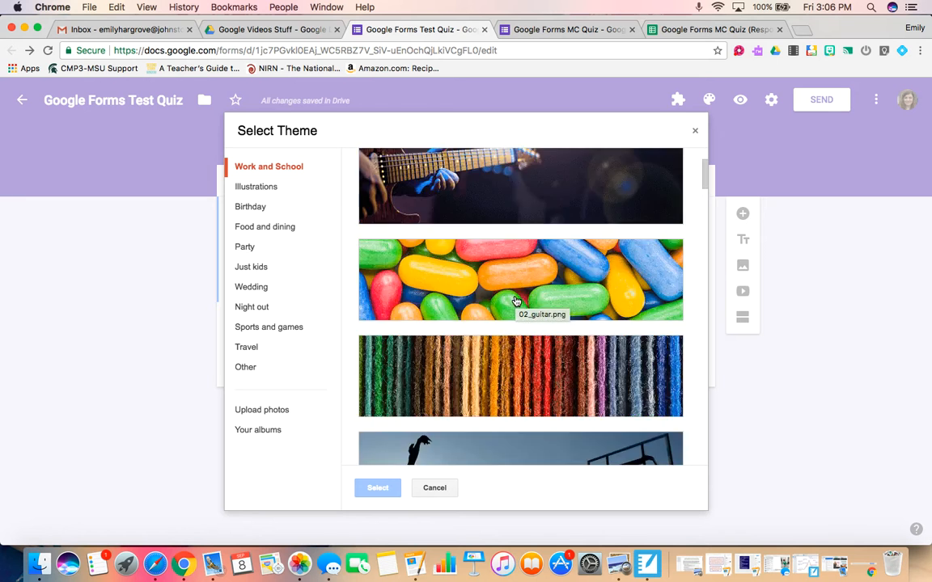
scroll(516, 301, down, 5)
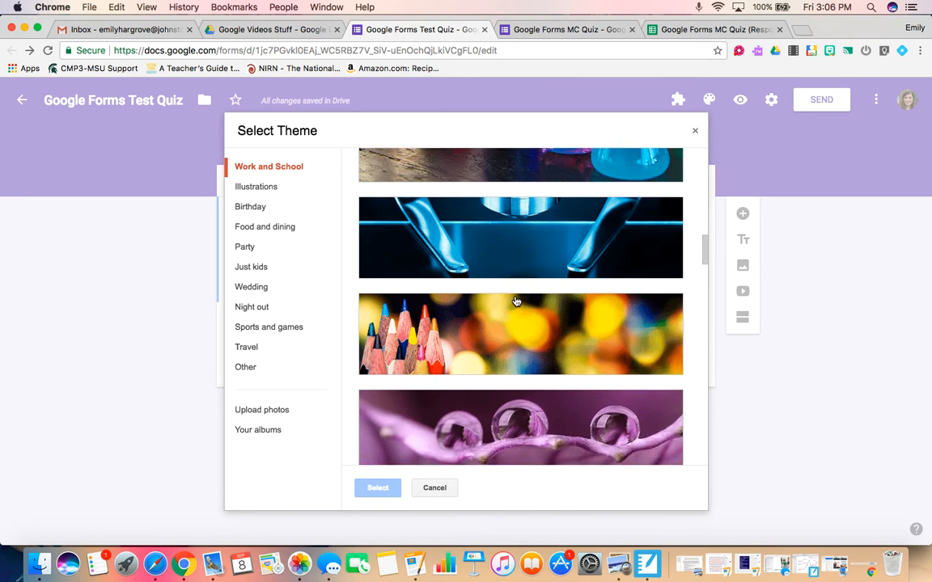
click(516, 301)
click(368, 489)
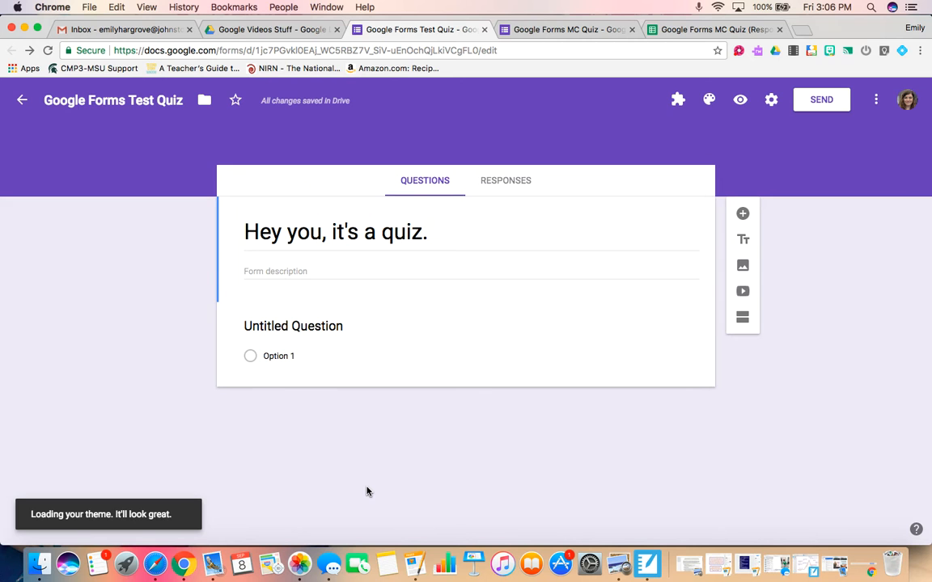
Step: Open the existing Google Forms MC Quiz form from the Google Videos Stuff folder in Drive
click(289, 30)
double_click(334, 227)
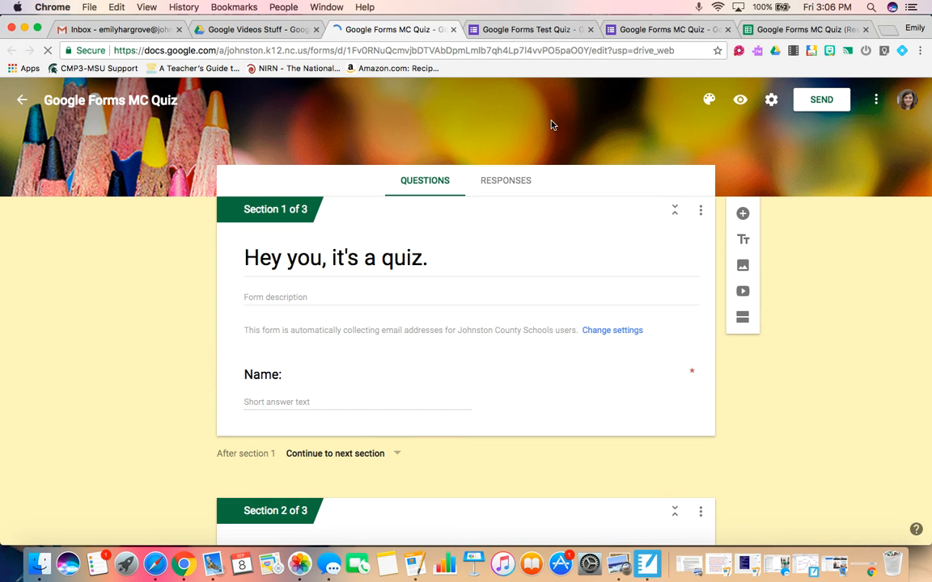
click(740, 51)
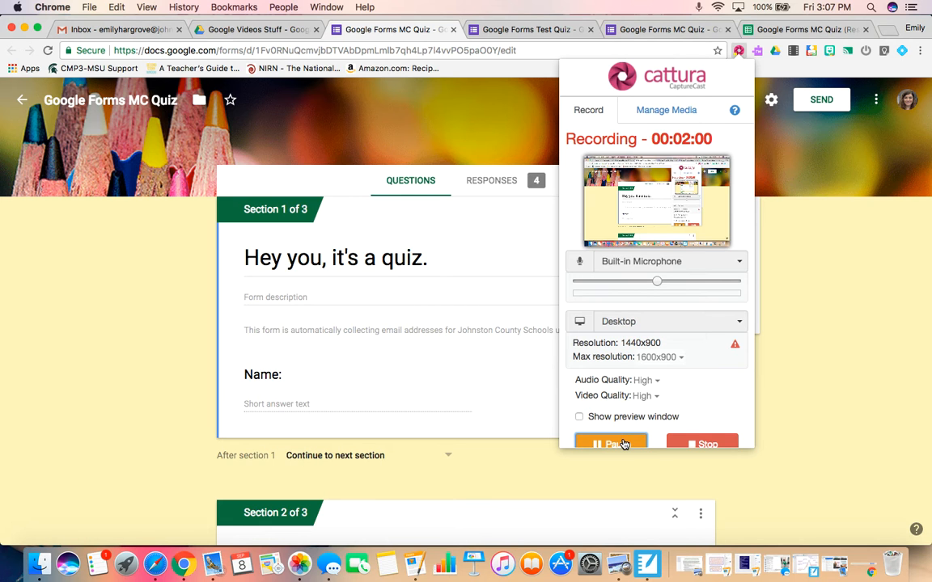
click(604, 469)
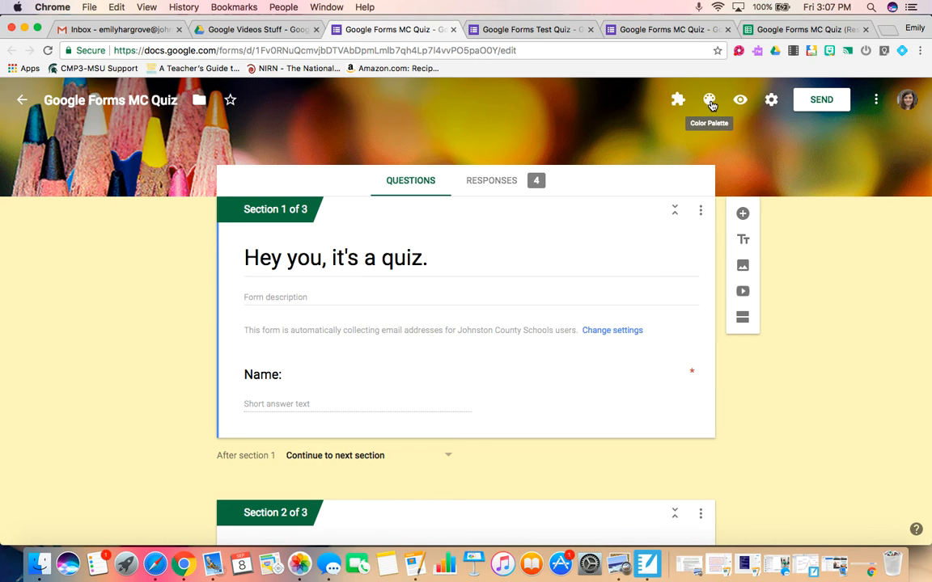
Step: Review the form's General, Presentation and Quizzes settings, toggle "Make this a quiz" on and back off, and save
click(771, 101)
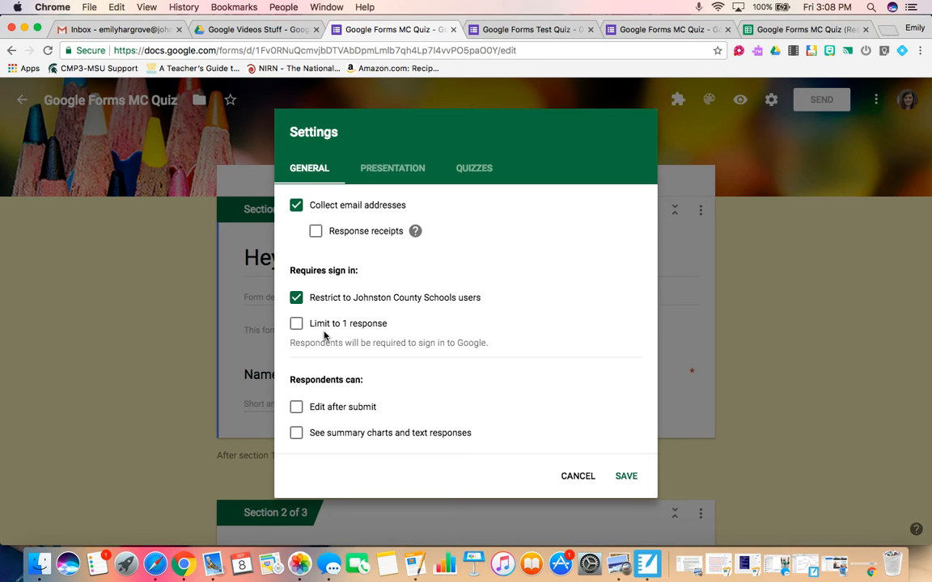
click(390, 169)
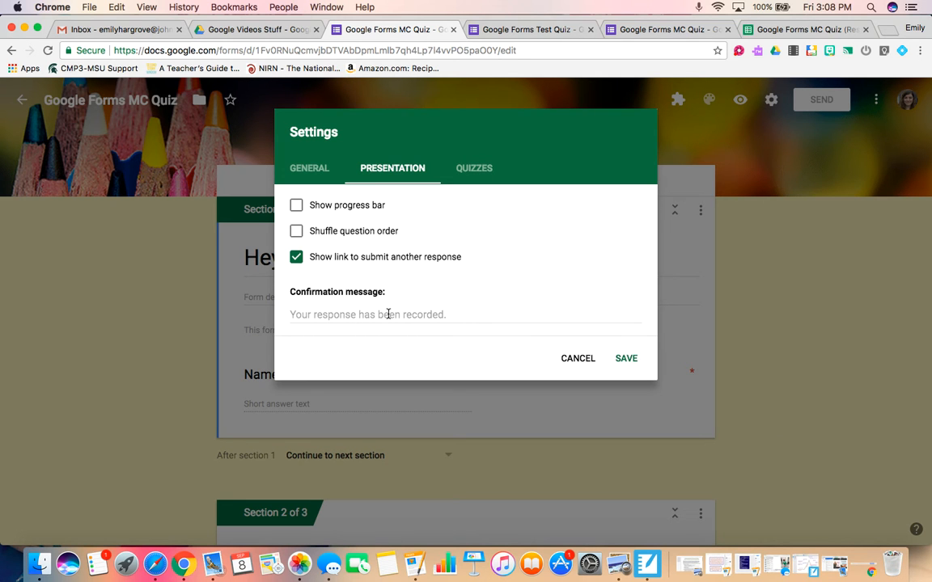
click(478, 171)
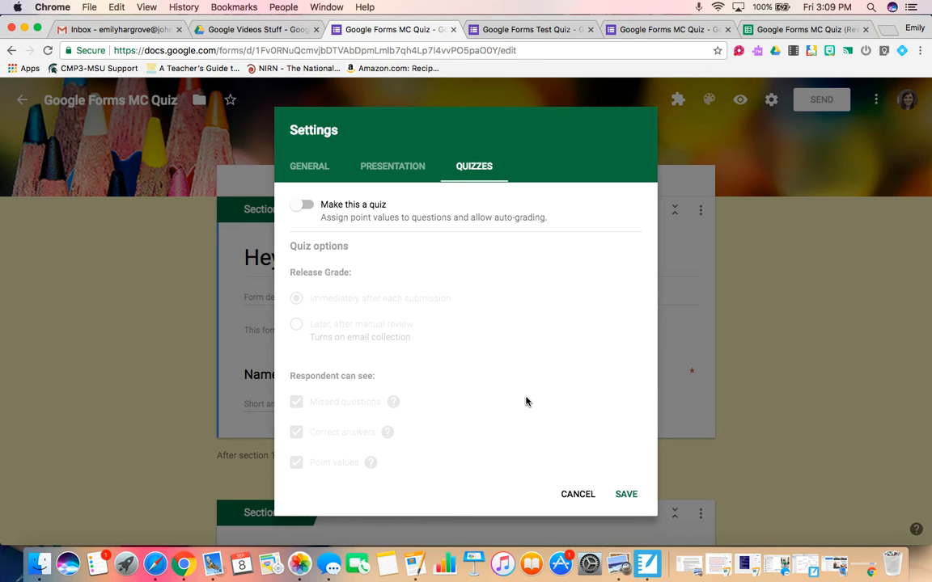
click(300, 209)
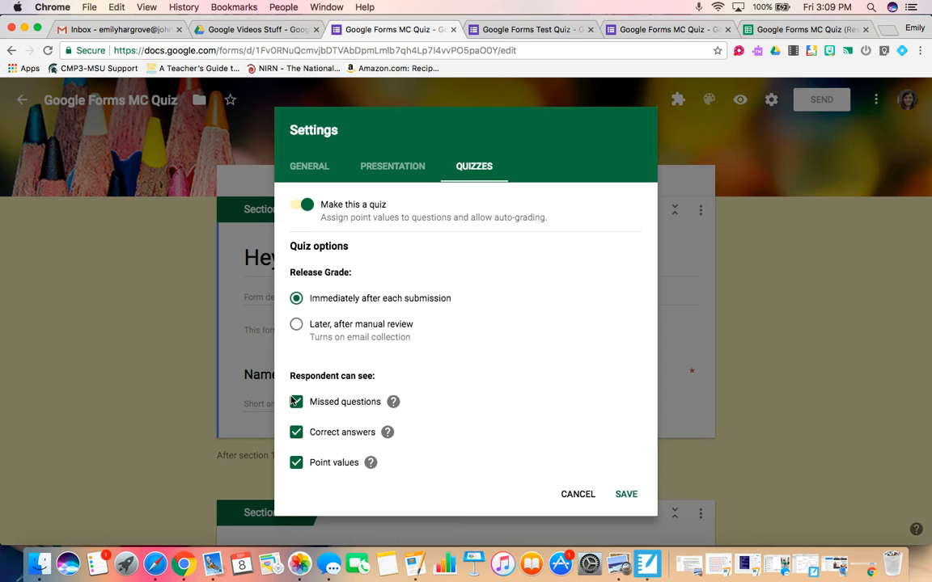
click(306, 205)
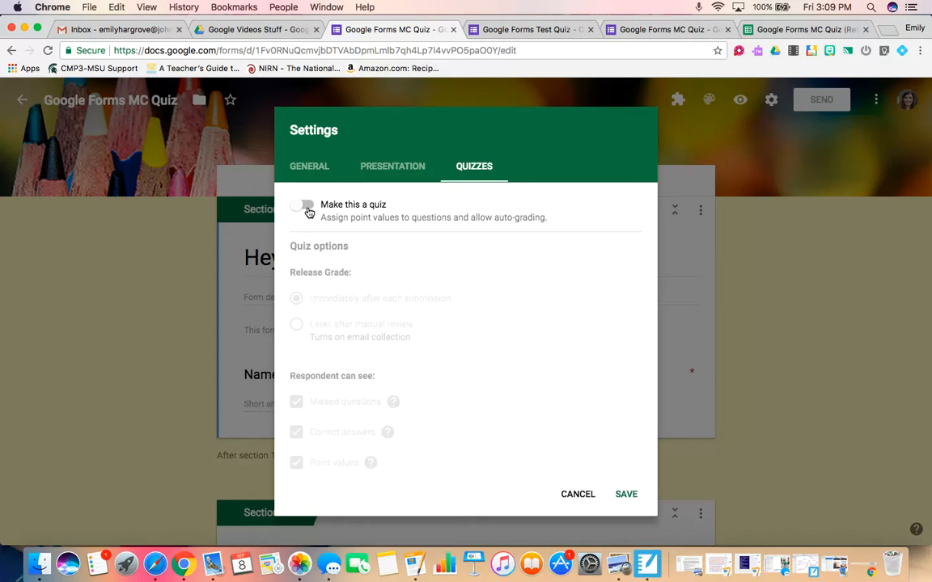
click(622, 495)
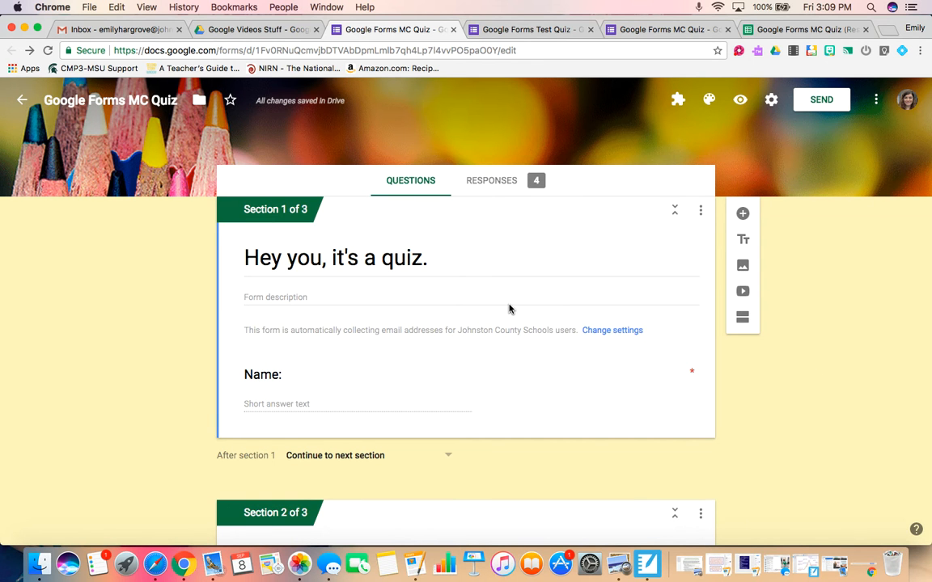
Step: Look through the form's sections and their questions, from the name field to the start of the quiz section
scroll(509, 308, down, 3)
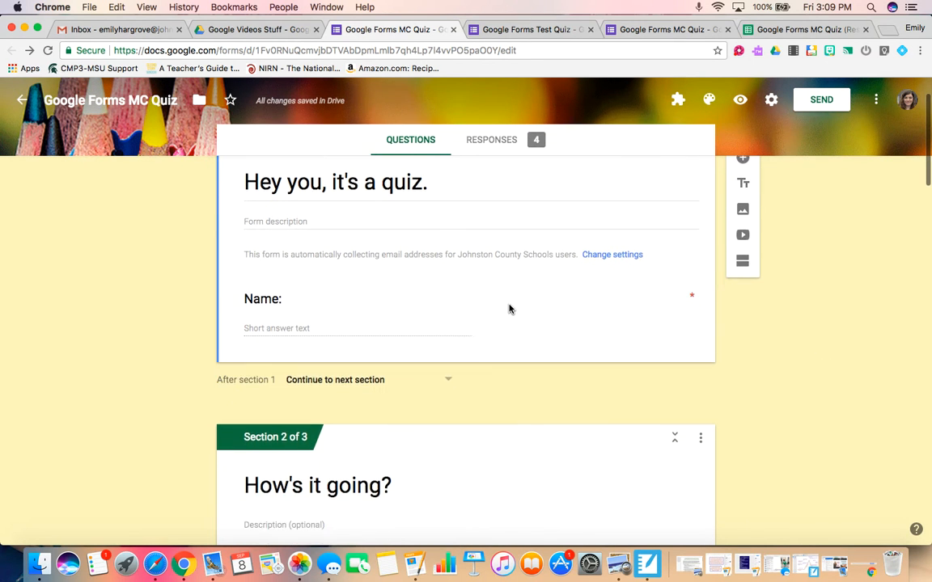
scroll(508, 308, up, 3)
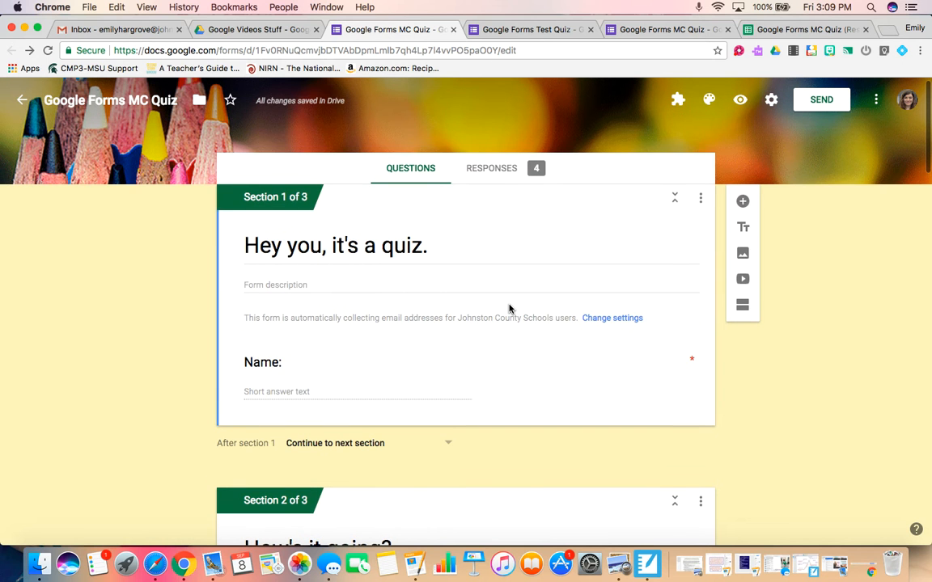
scroll(509, 308, down, 10)
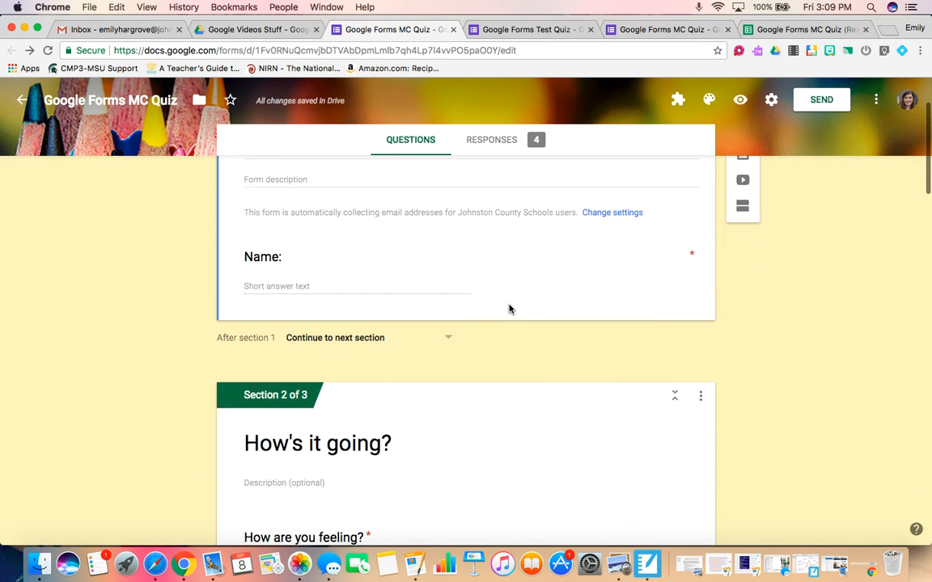
scroll(509, 305, up, 5)
scroll(509, 305, up, 5)
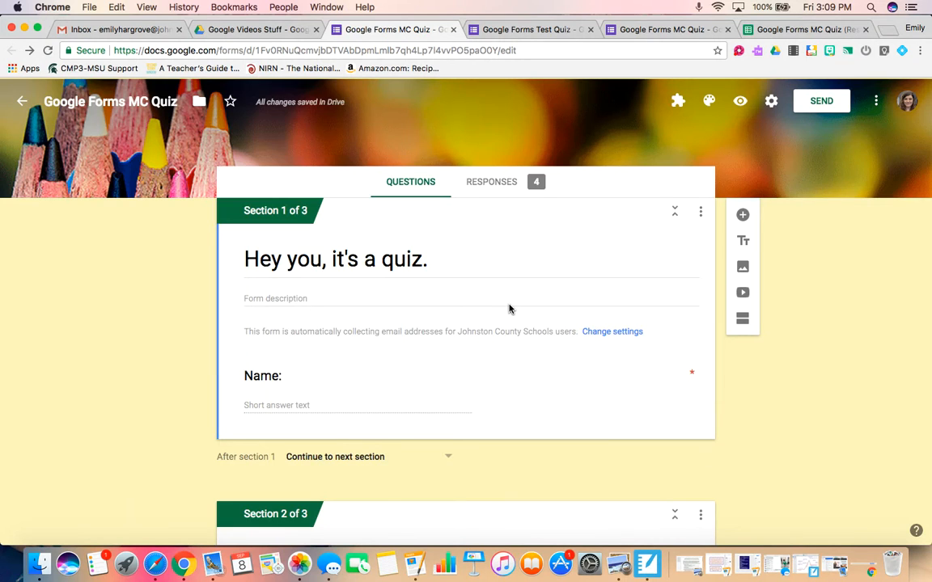
scroll(509, 308, down, 5)
scroll(509, 308, down, 5)
scroll(508, 308, up, 3)
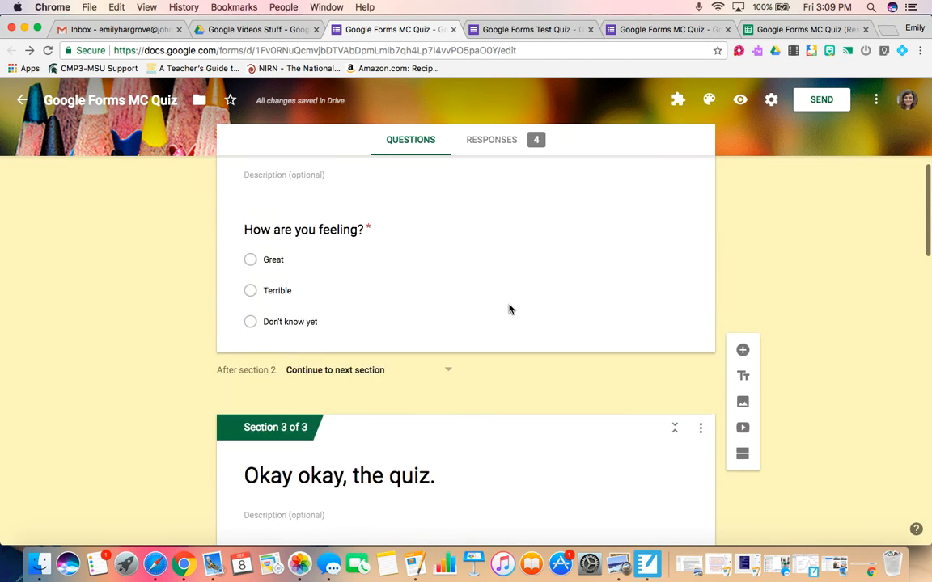
scroll(509, 308, up, 3)
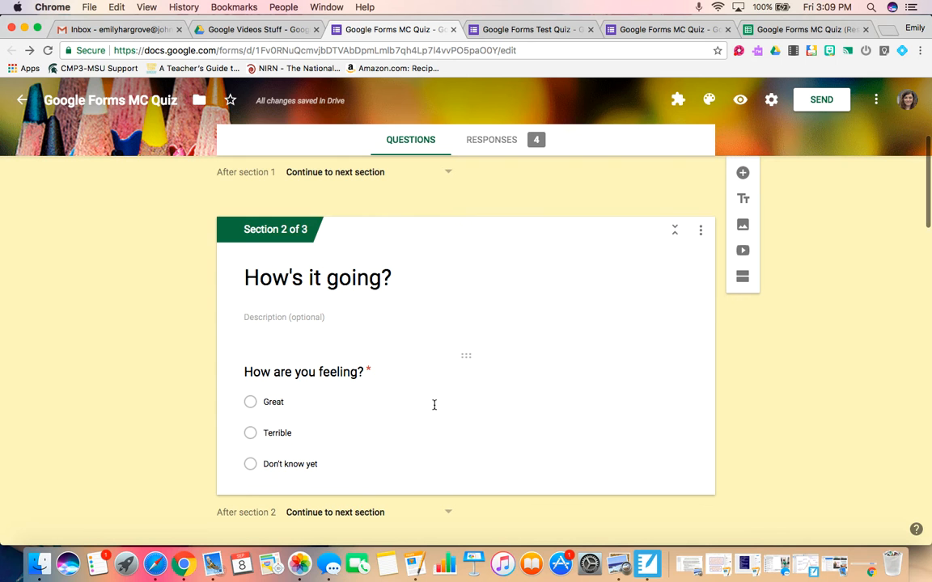
Step: Delete the multiple-choice question "How are you feeling?" from section 2
click(365, 373)
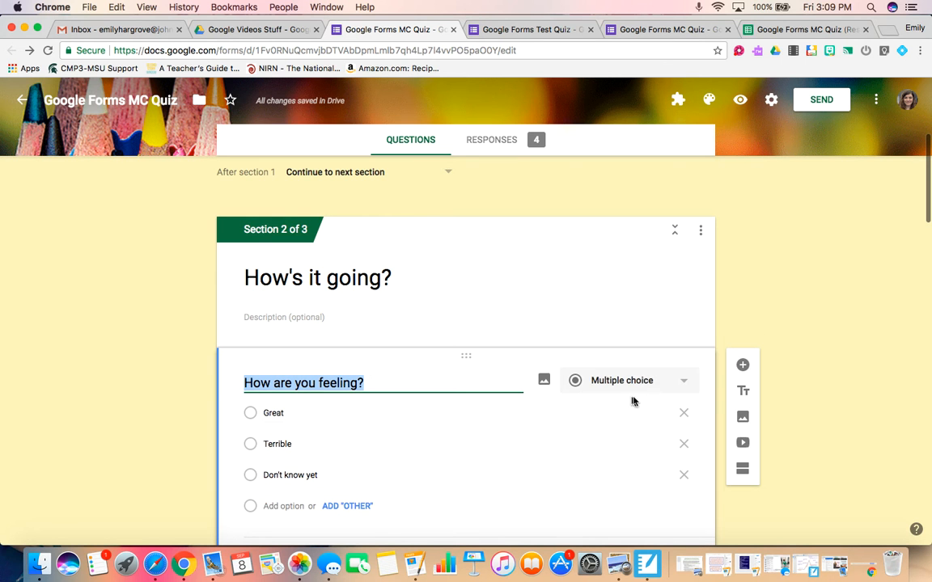
scroll(605, 471, down, 2)
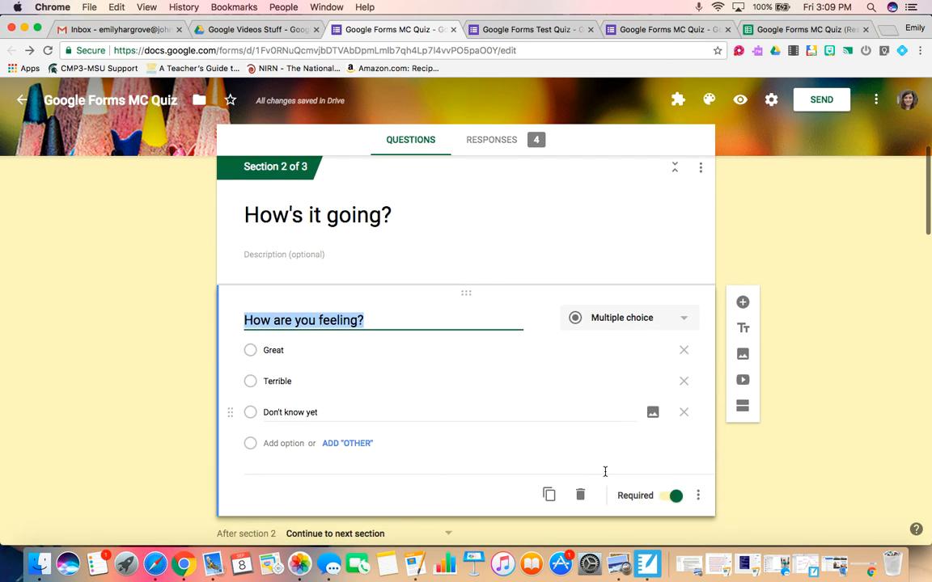
click(580, 495)
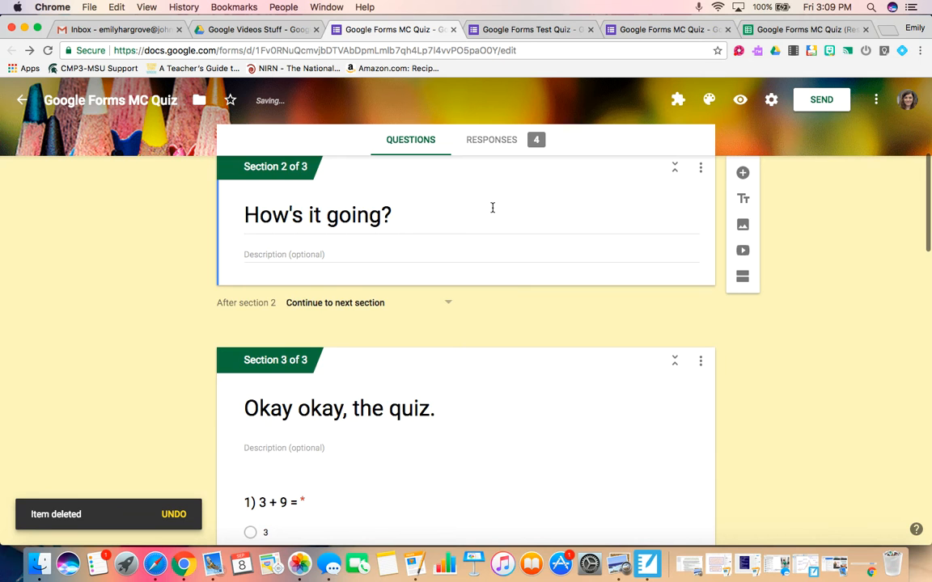
scroll(492, 208, up, 5)
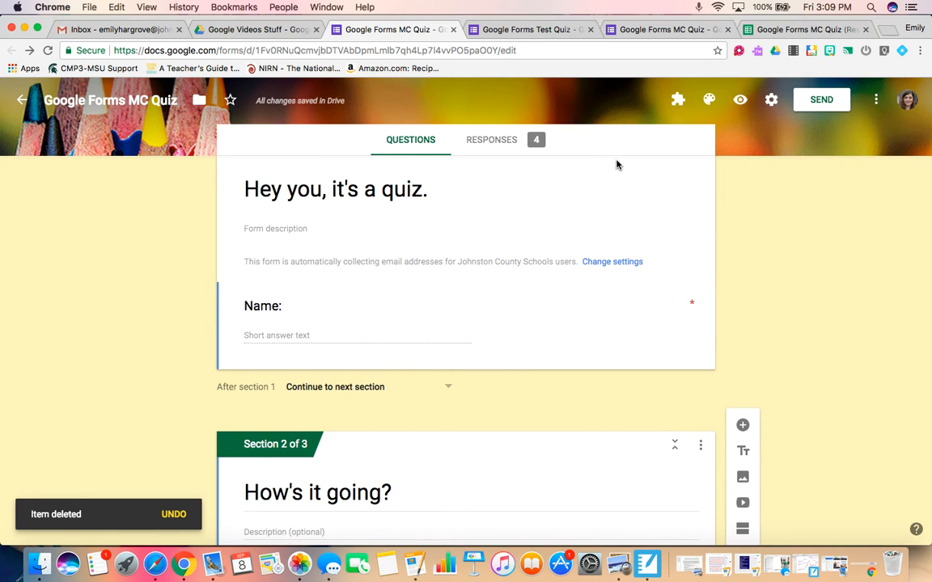
click(739, 51)
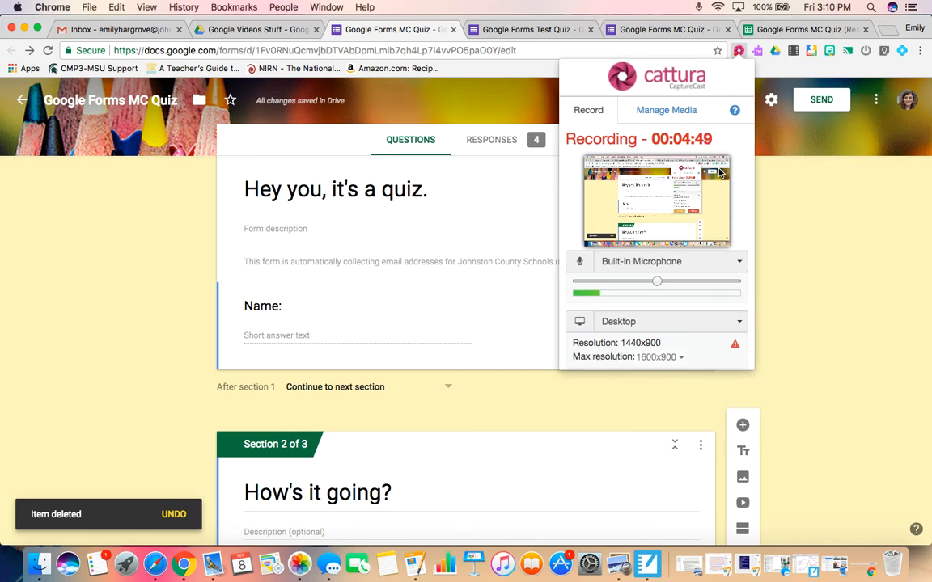
click(797, 207)
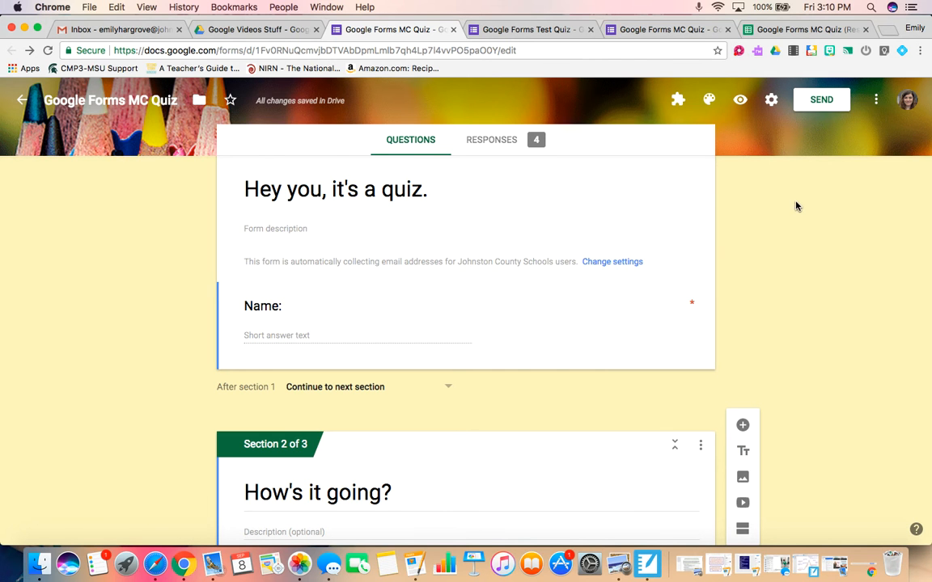
click(739, 51)
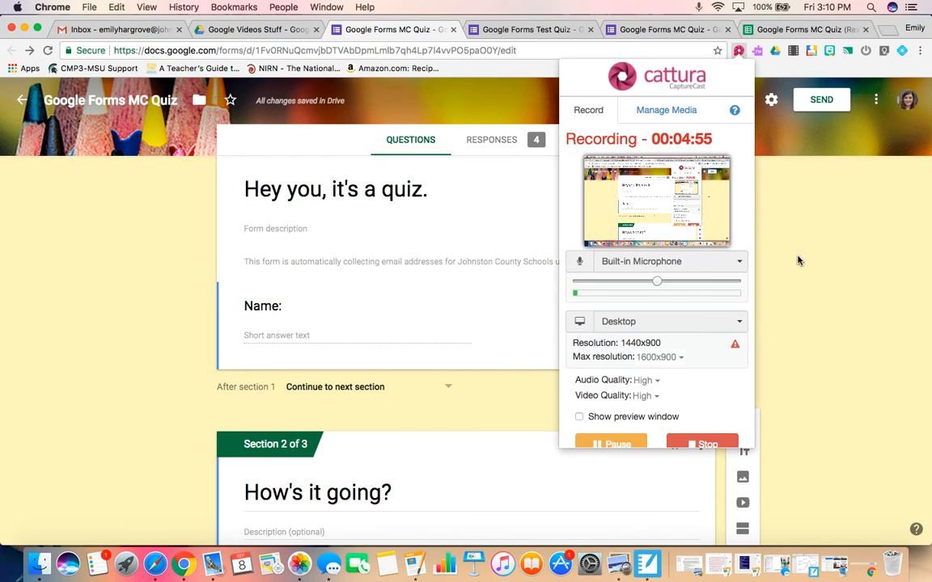
click(616, 445)
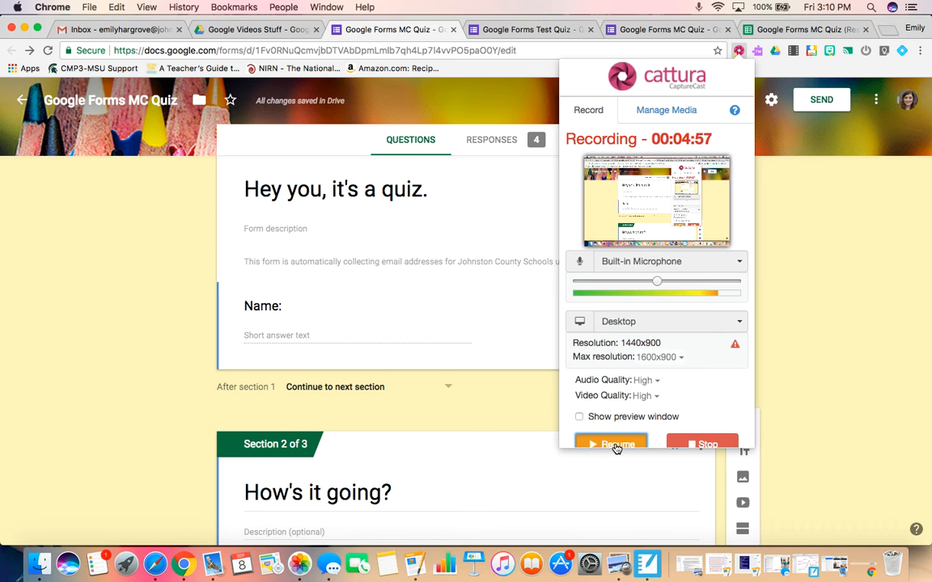
click(617, 445)
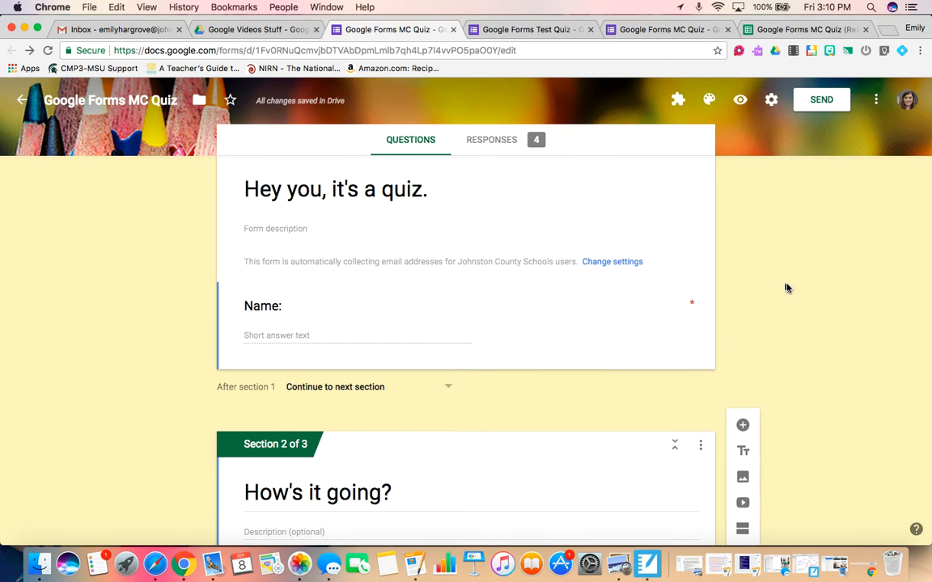
Step: Look through the question types available for the "Name:" question, keeping it as short answer
click(319, 335)
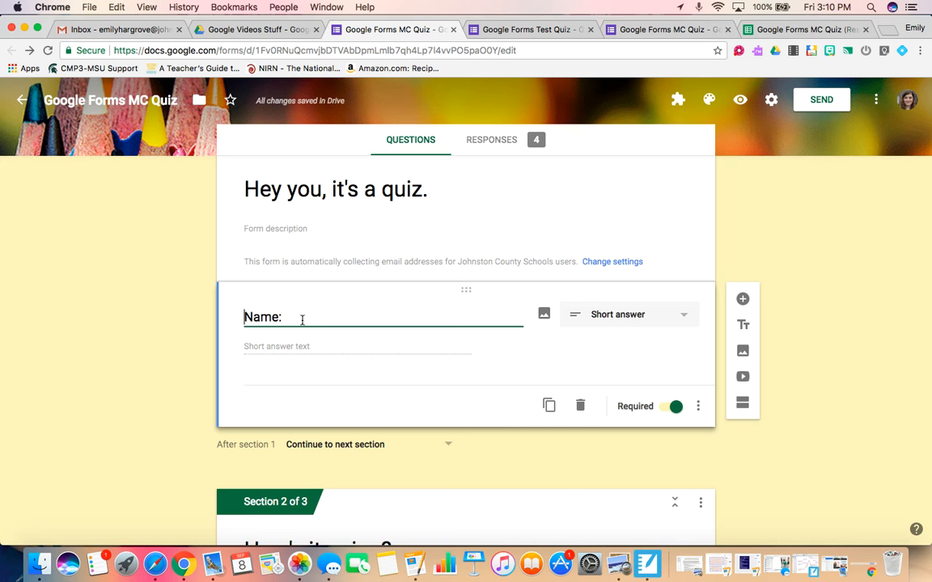
click(657, 315)
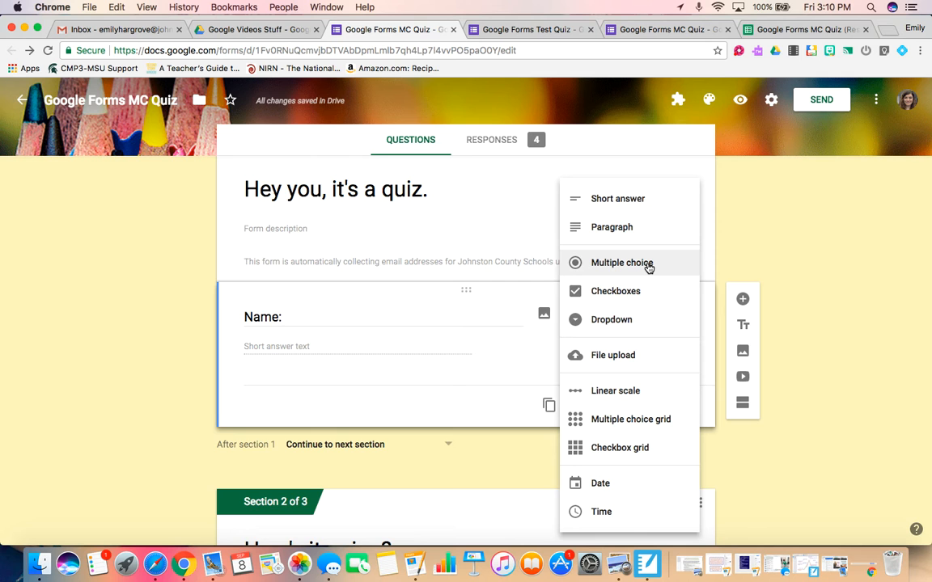
click(797, 229)
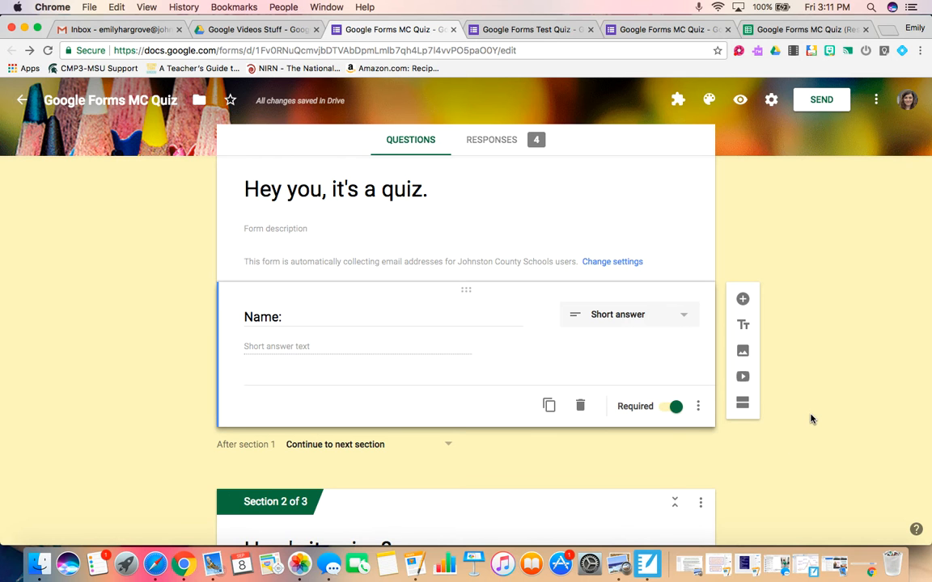
Step: Add a multiple-choice question below the "Name:" question in section 1 and title it "How are you feeling?"
scroll(812, 420, down, 3)
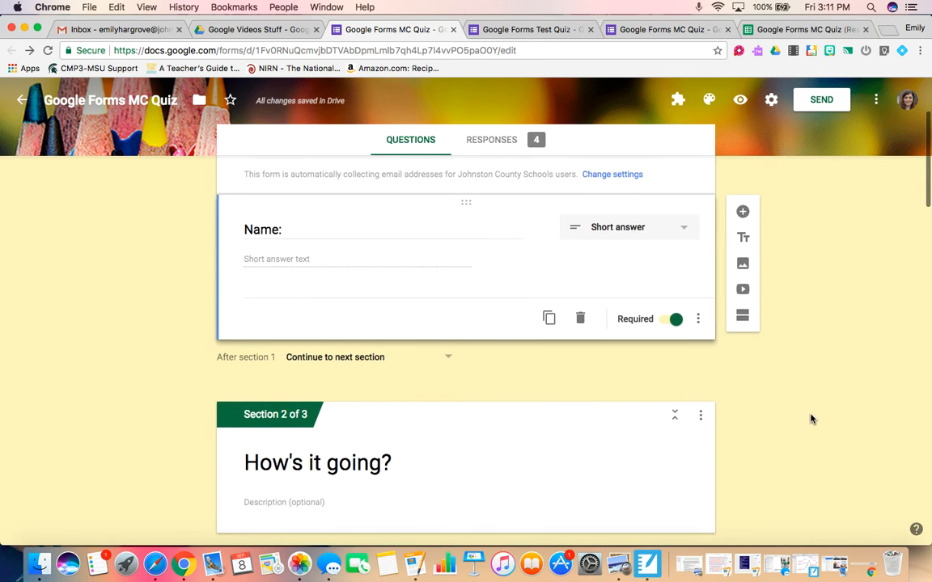
scroll(812, 419, down, 3)
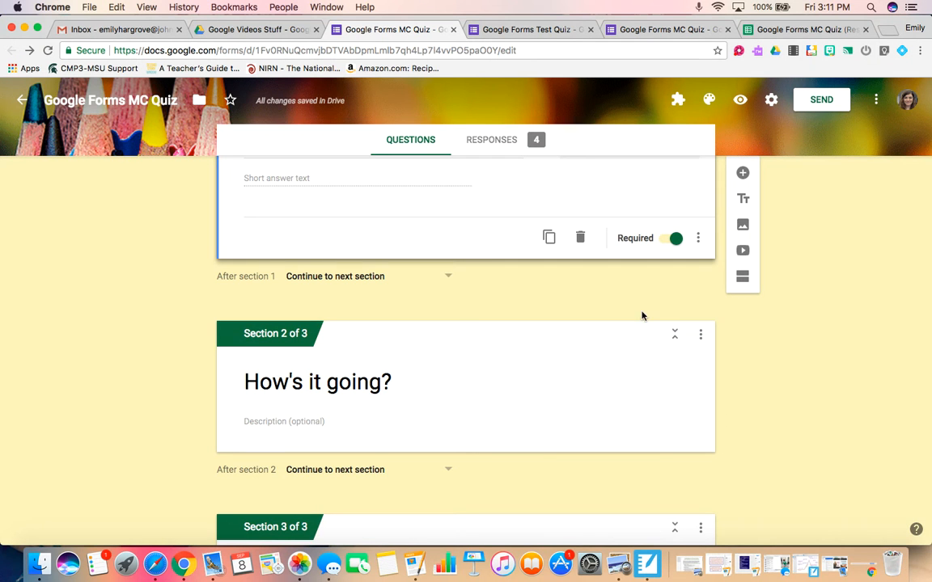
click(742, 174)
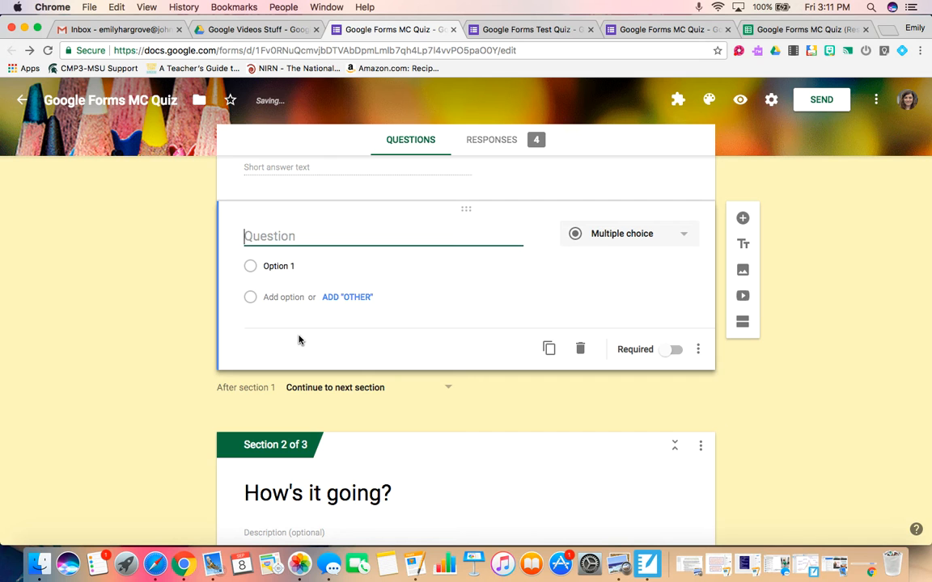
text(How are you)
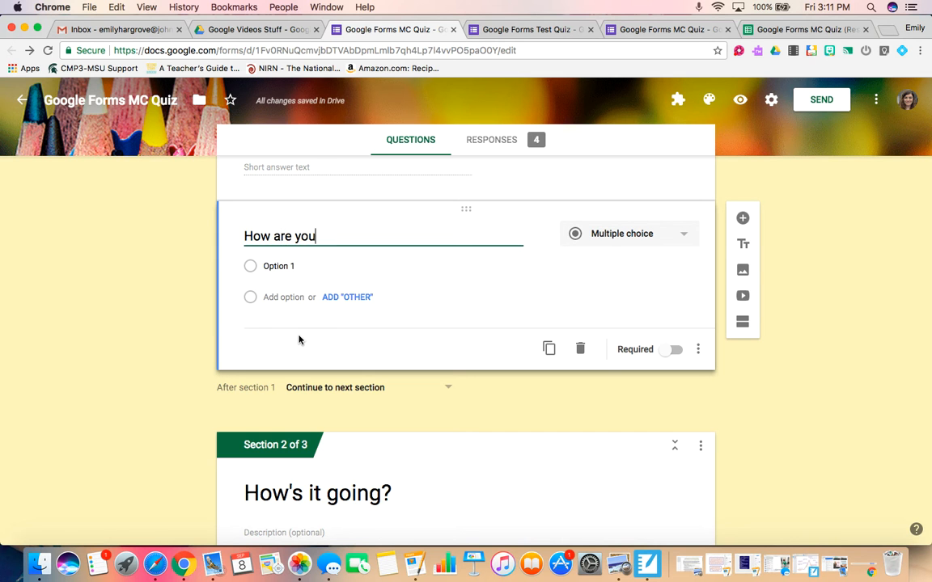
text( feeling?)
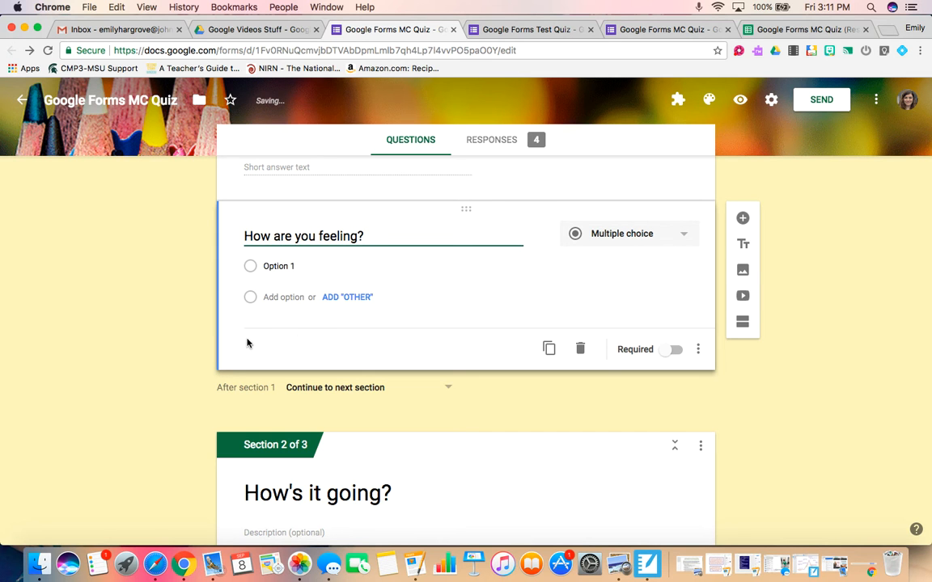
Step: Give the "How are you feeling?" question the options "Great", "Terrible" and "Not sure yet", and make it required
click(269, 266)
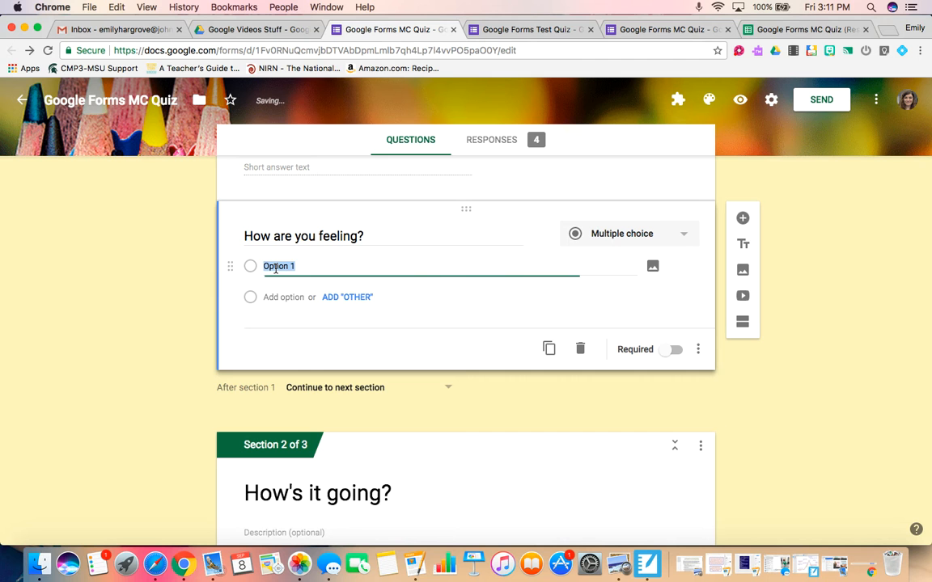
text(Great)
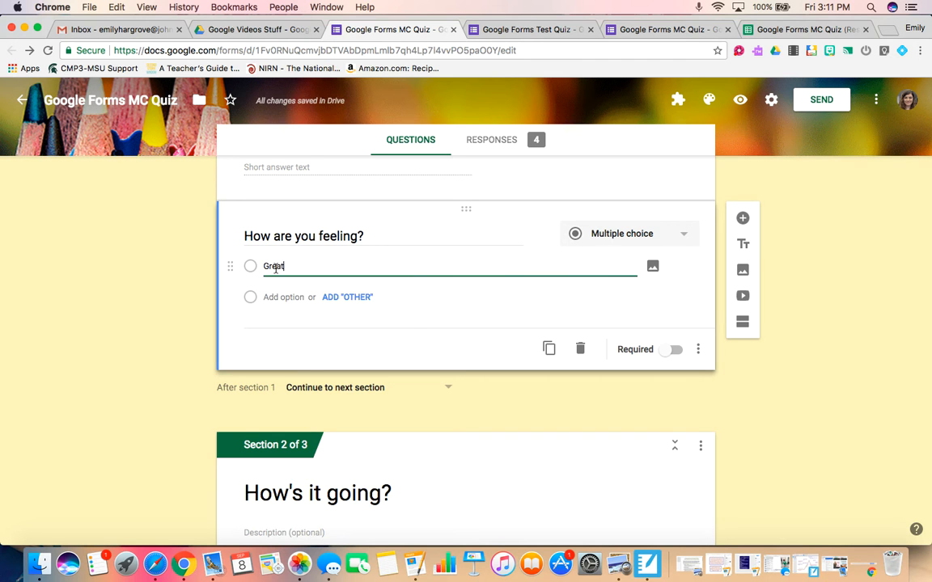
click(262, 297)
text(Terrible)
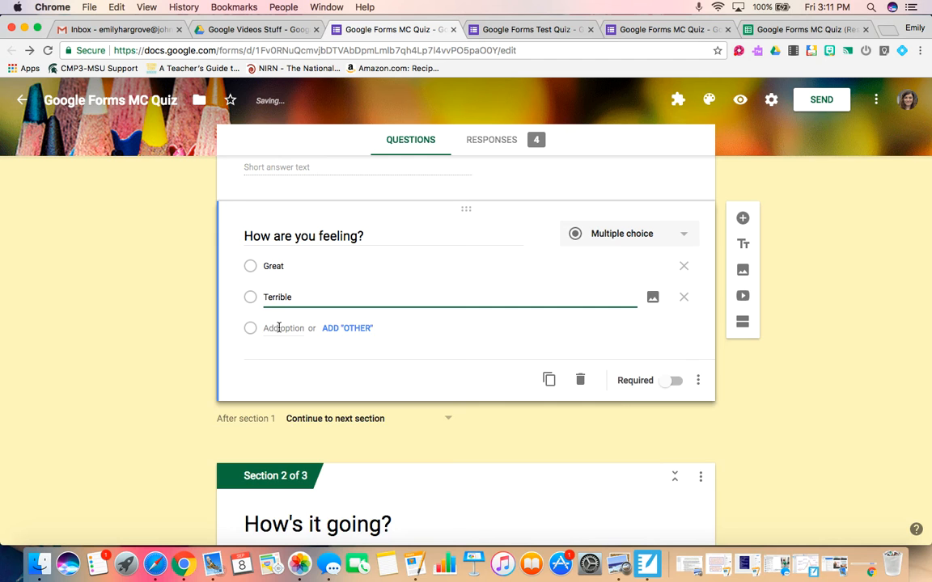
click(268, 328)
text(Not sure yet)
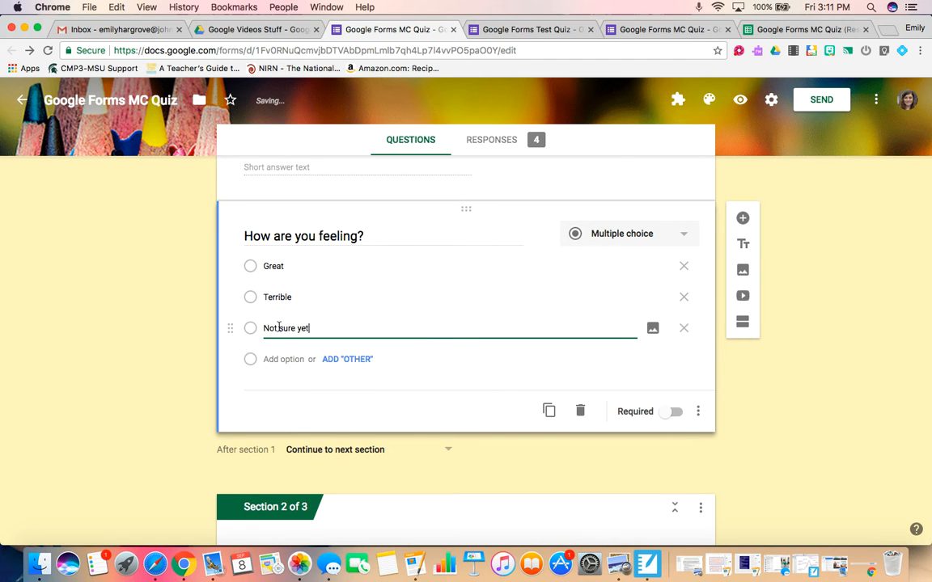
click(467, 376)
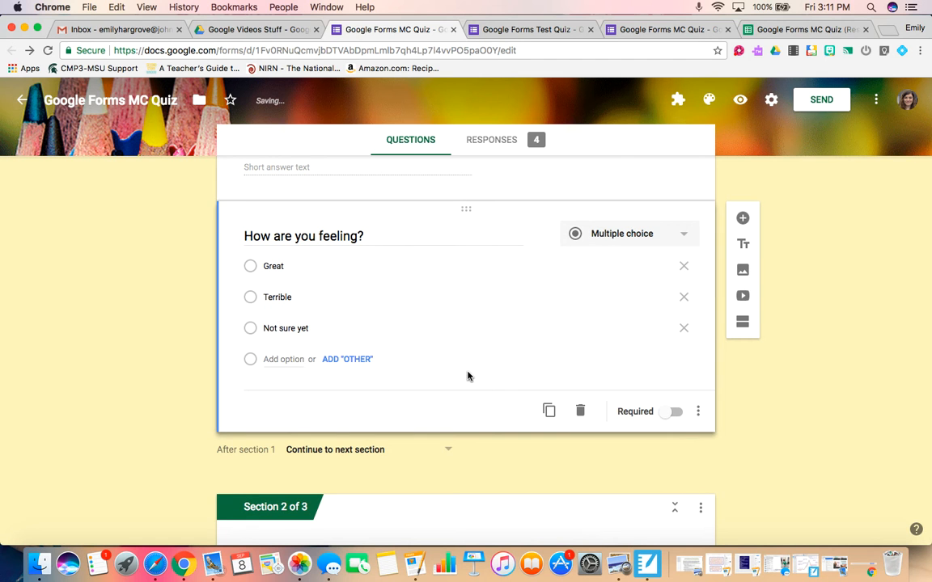
click(663, 416)
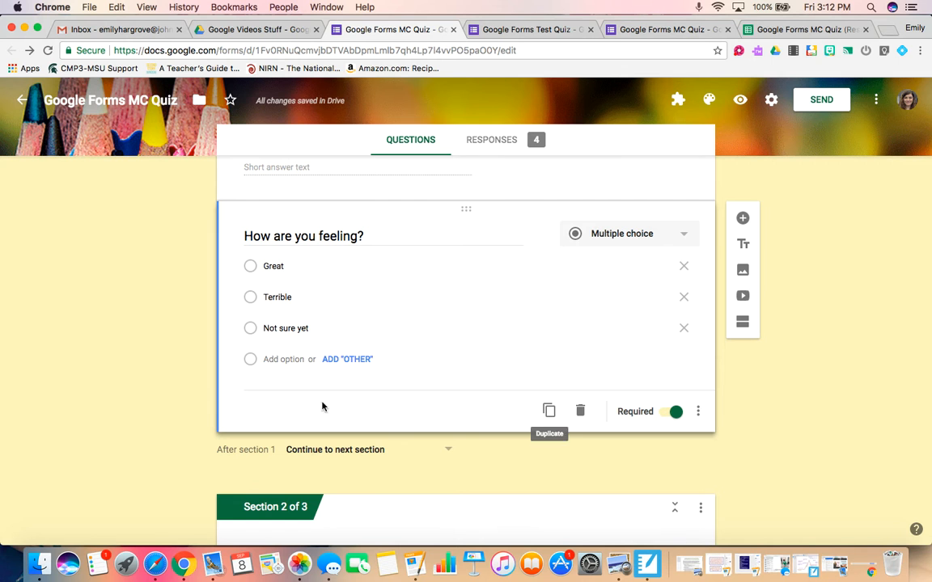
Step: Move the "How are you feeling?" question from section 1 into section 2, under the "How's it going?" heading
scroll(202, 409, down, 5)
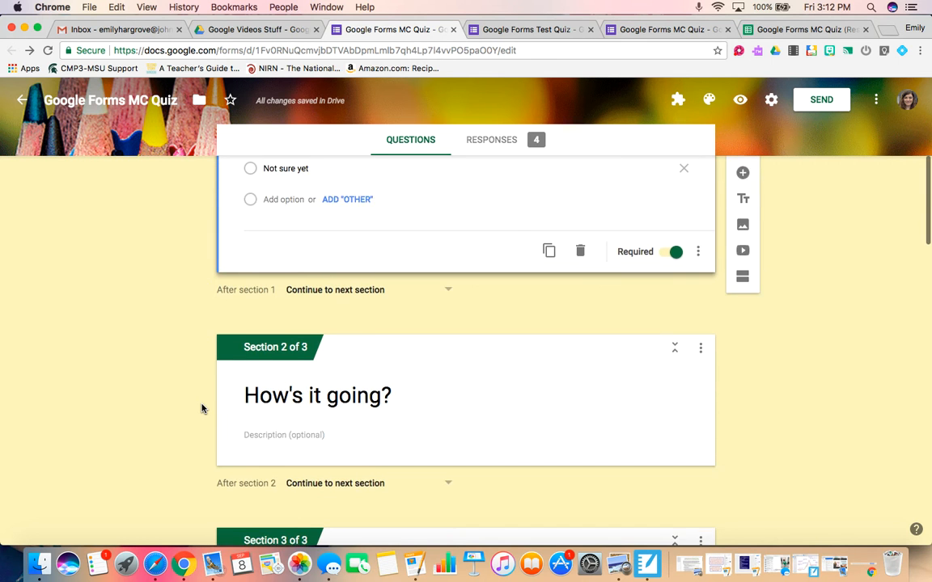
click(589, 389)
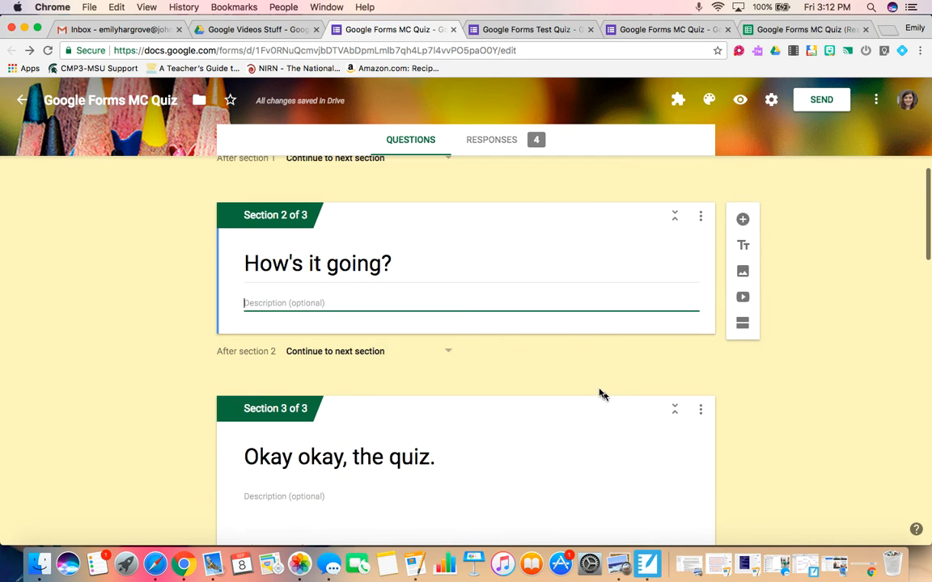
scroll(611, 444, down, 2)
scroll(610, 445, up, 10)
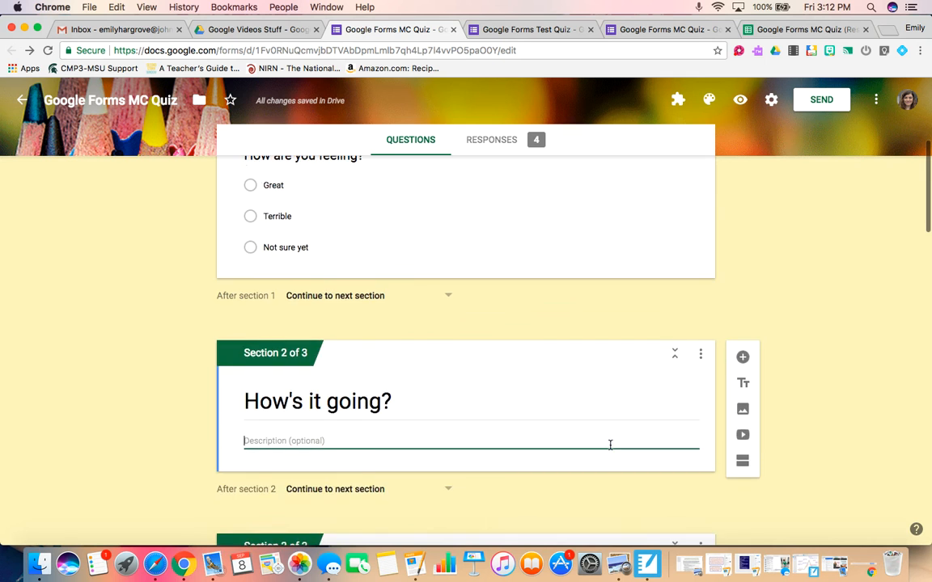
scroll(610, 445, down, 4)
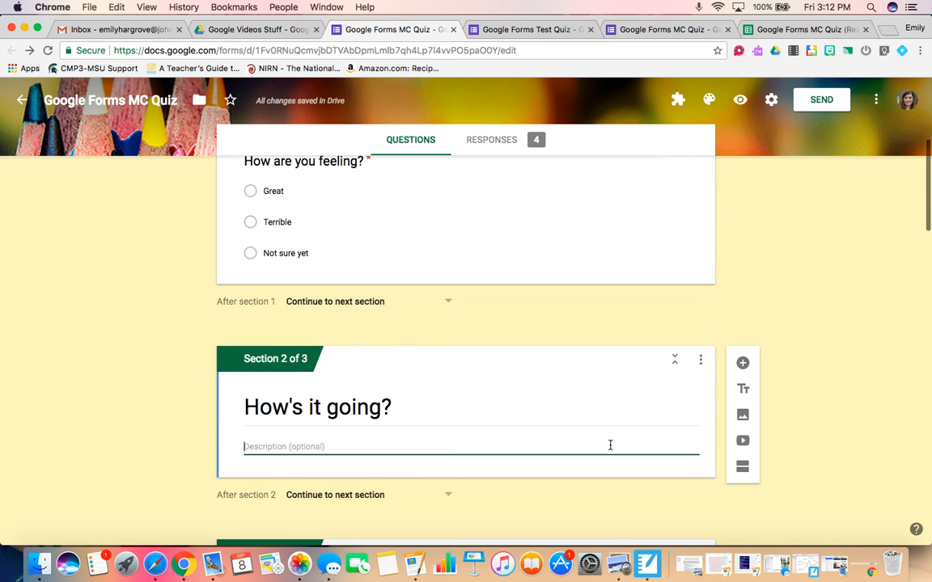
scroll(466, 276, up, 4)
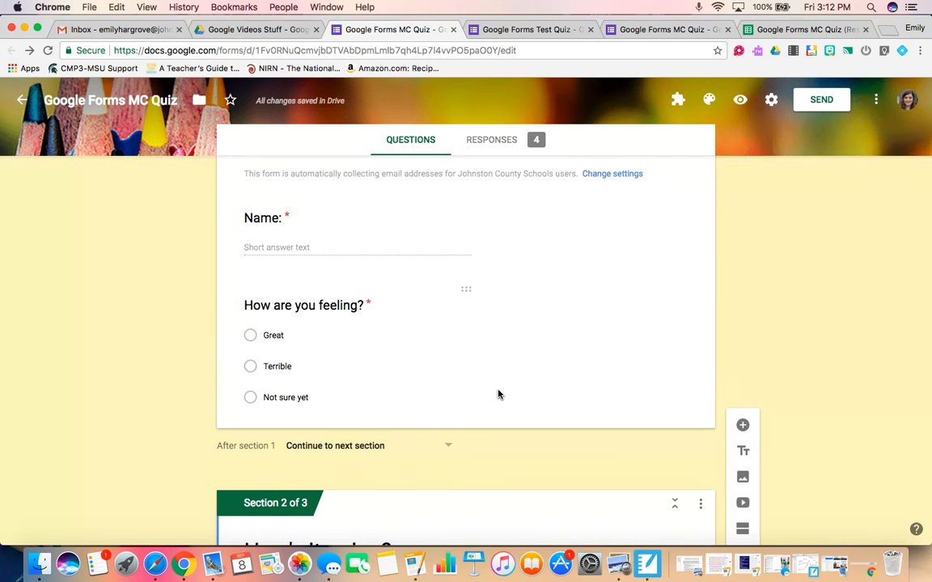
scroll(498, 394, down, 3)
scroll(498, 394, up, 3)
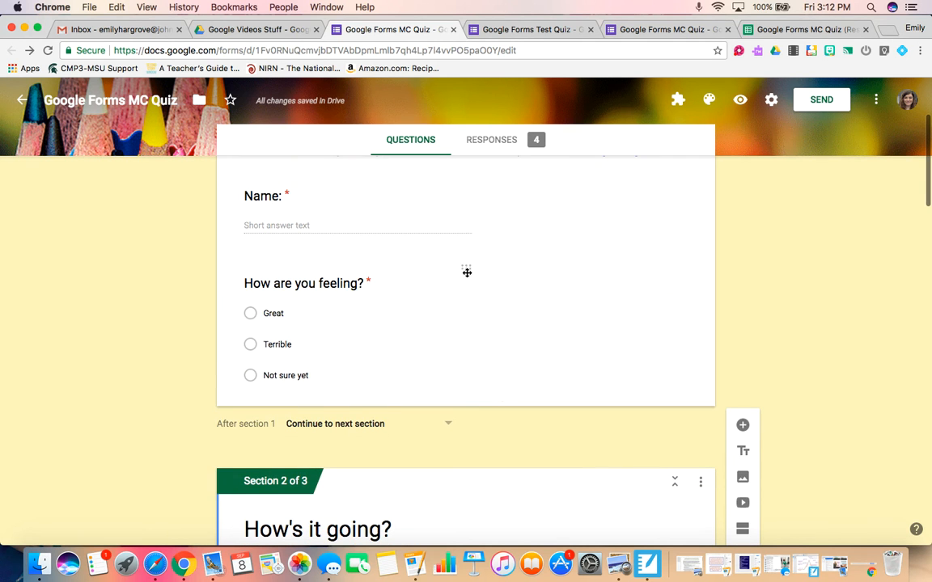
drag(468, 269, 487, 387)
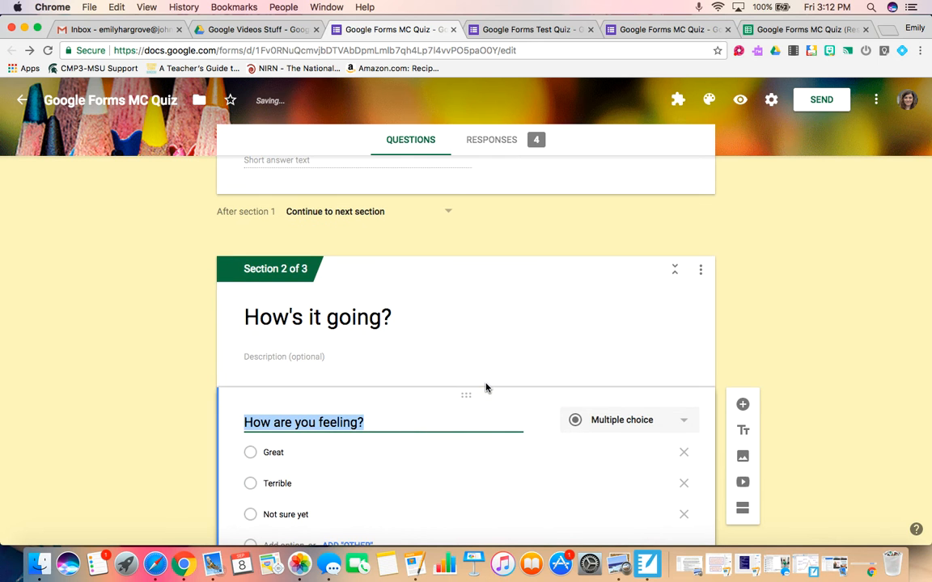
Step: Open question 1, "3 + 9 =", in the "Okay okay, the quiz." section to review its answer options
scroll(194, 365, down, 5)
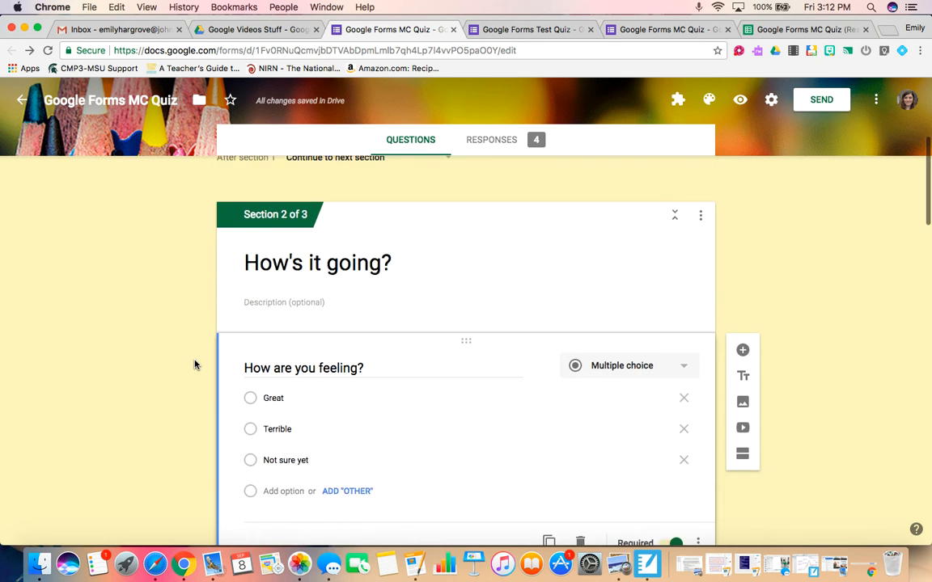
scroll(194, 365, down, 3)
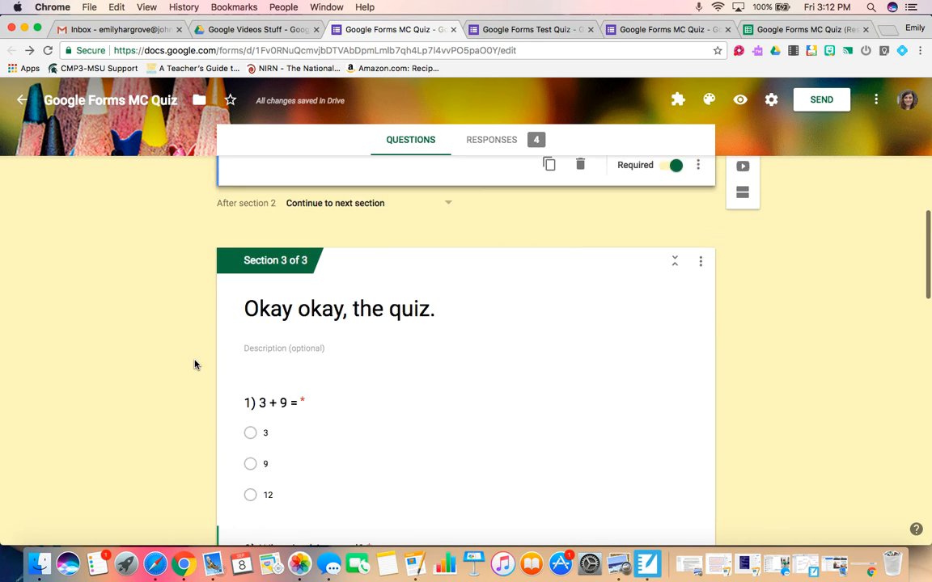
scroll(194, 365, down, 1)
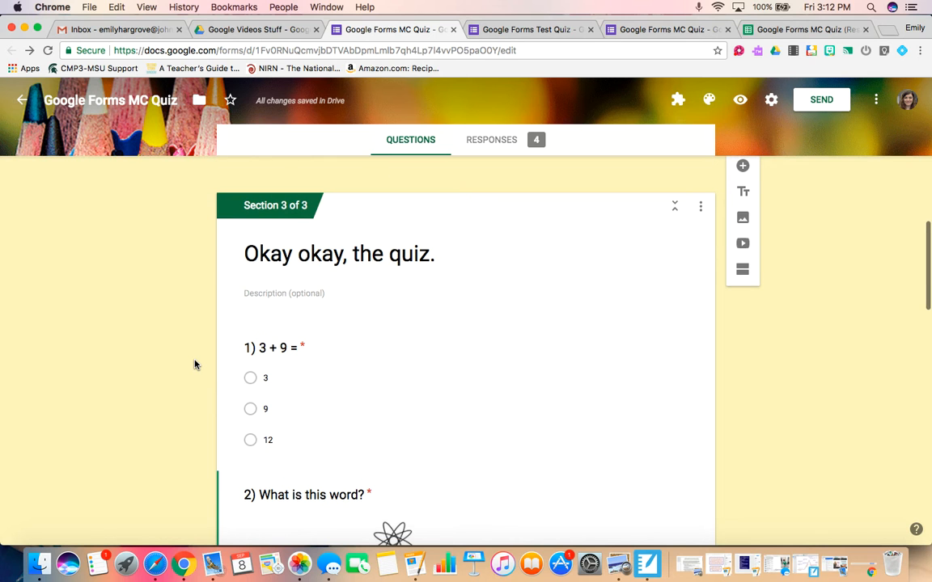
click(266, 344)
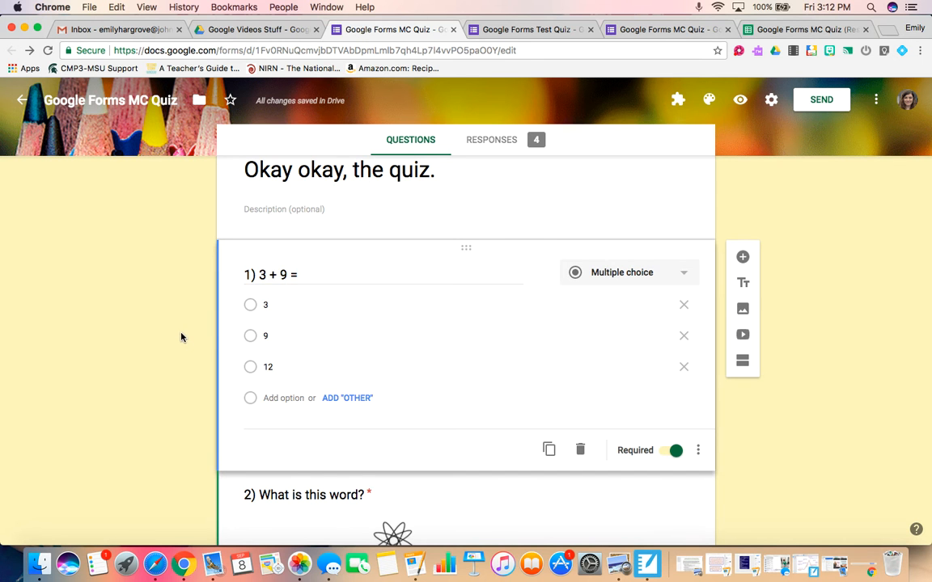
Step: Remove the Science picture from question 2, "What is this word?"
scroll(206, 337, down, 5)
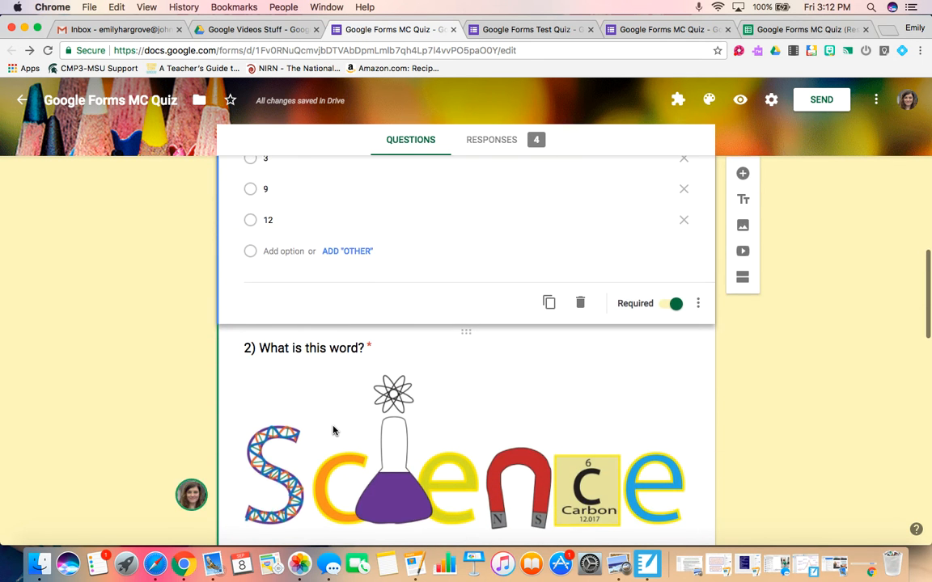
click(333, 430)
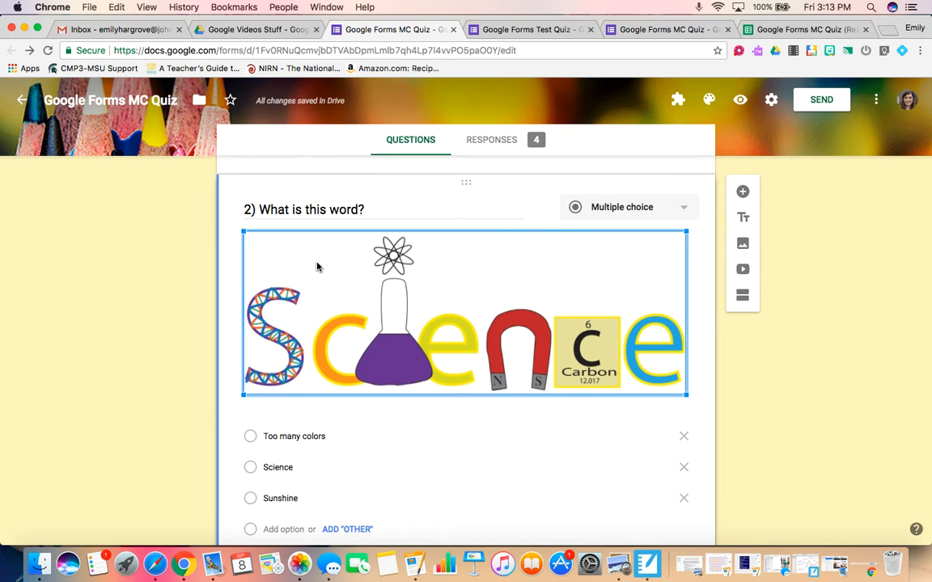
click(137, 324)
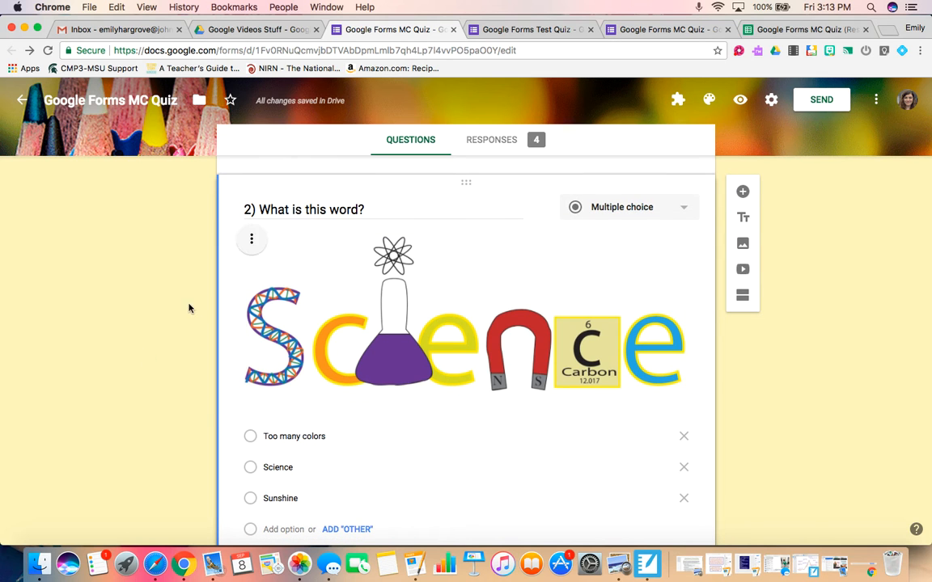
click(252, 243)
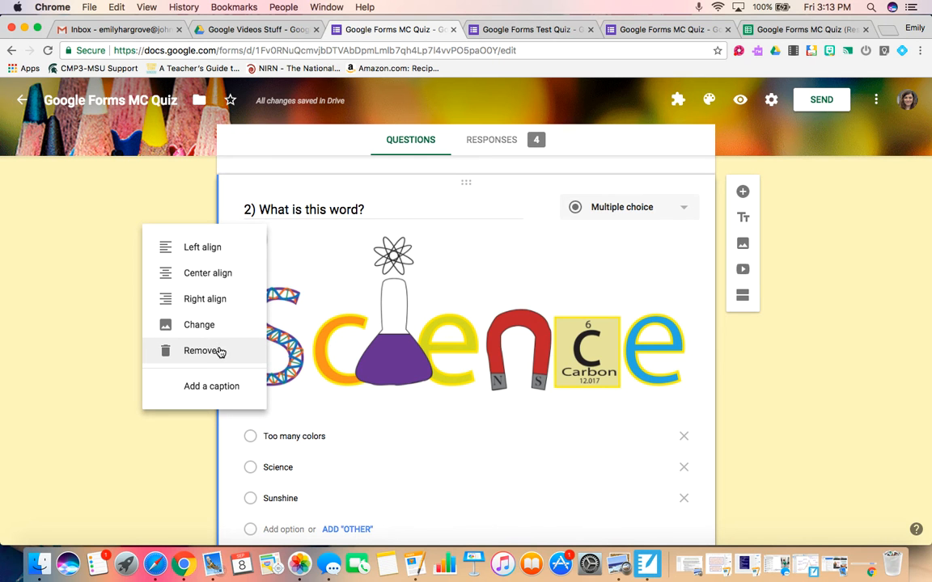
click(199, 352)
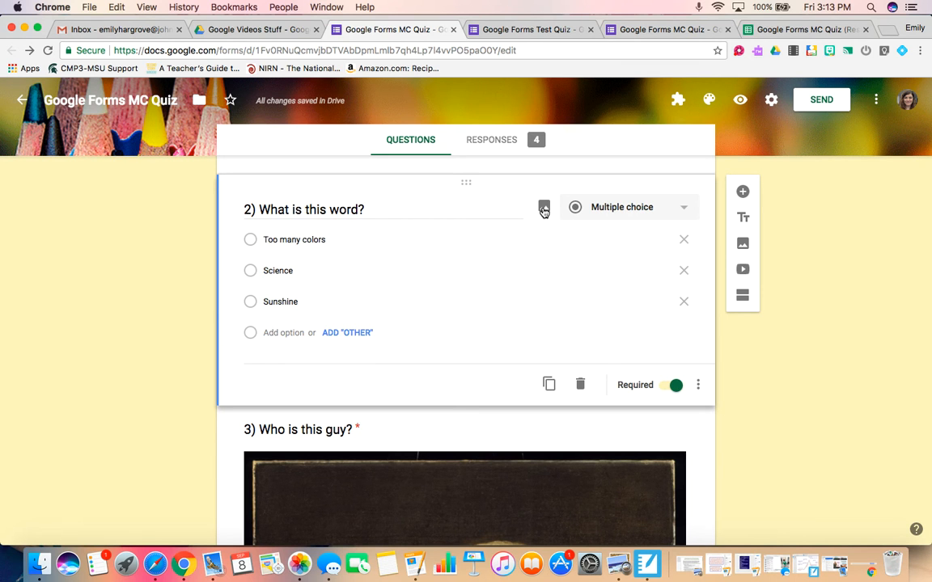
Step: Insert science-word-art.jpg from the Google Videos Stuff folder in Google Drive into question 2, "What is this word?"
click(544, 209)
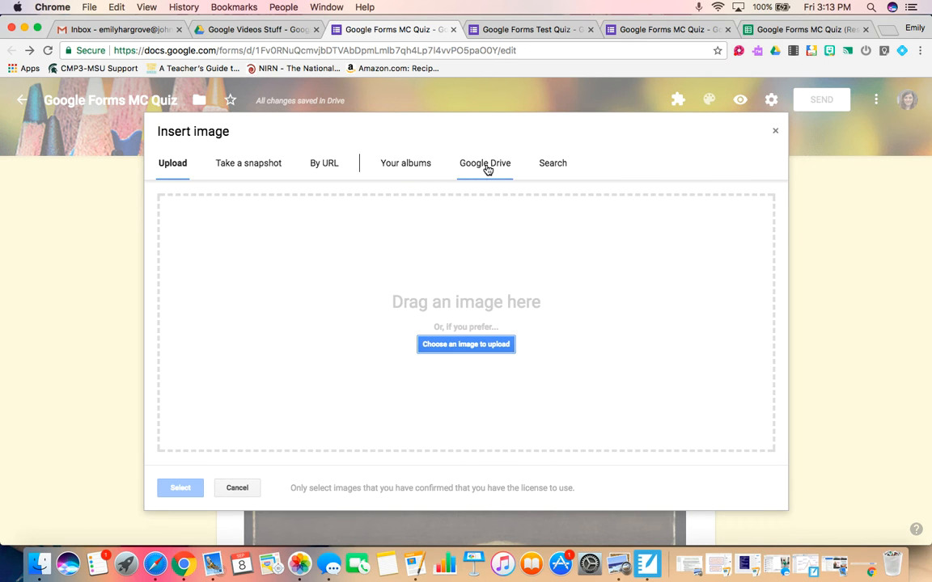
click(486, 165)
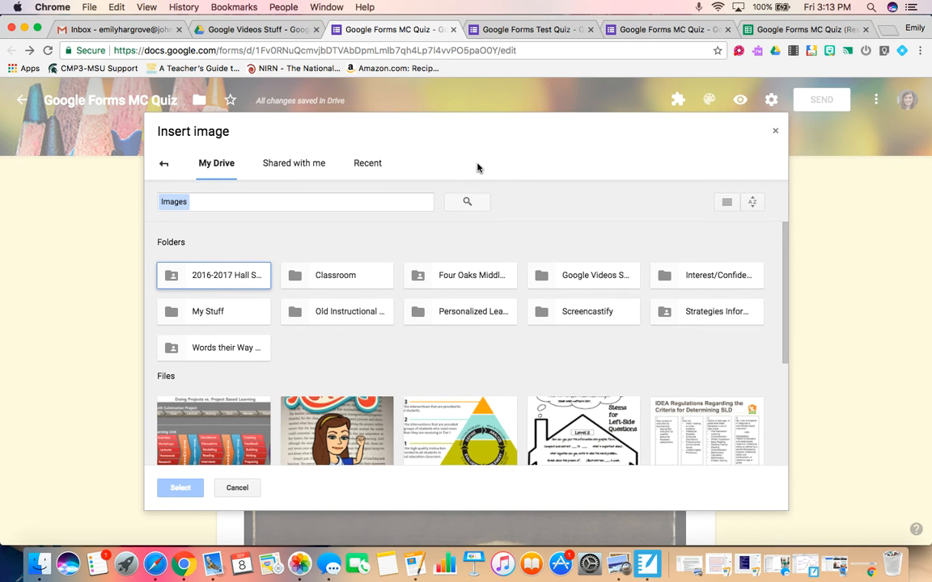
double_click(574, 276)
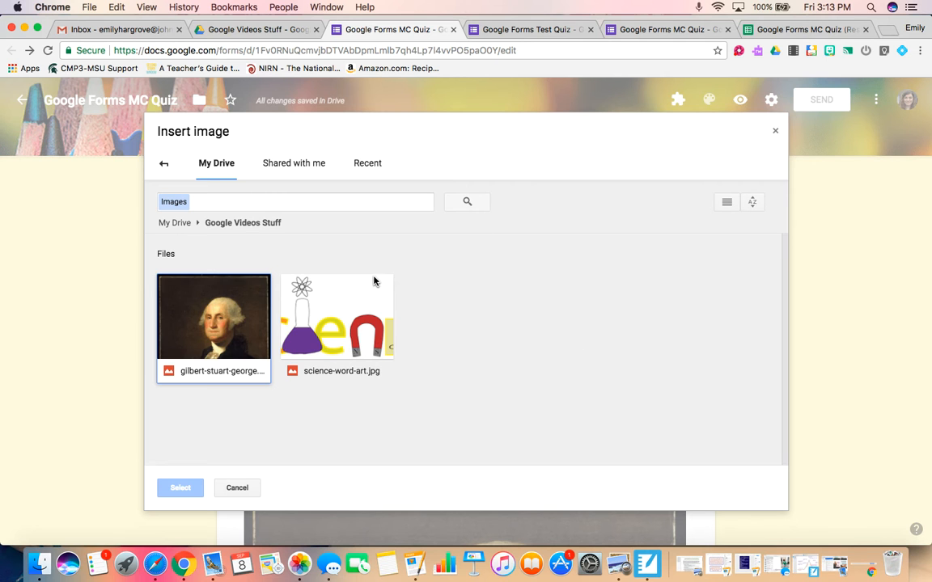
click(348, 298)
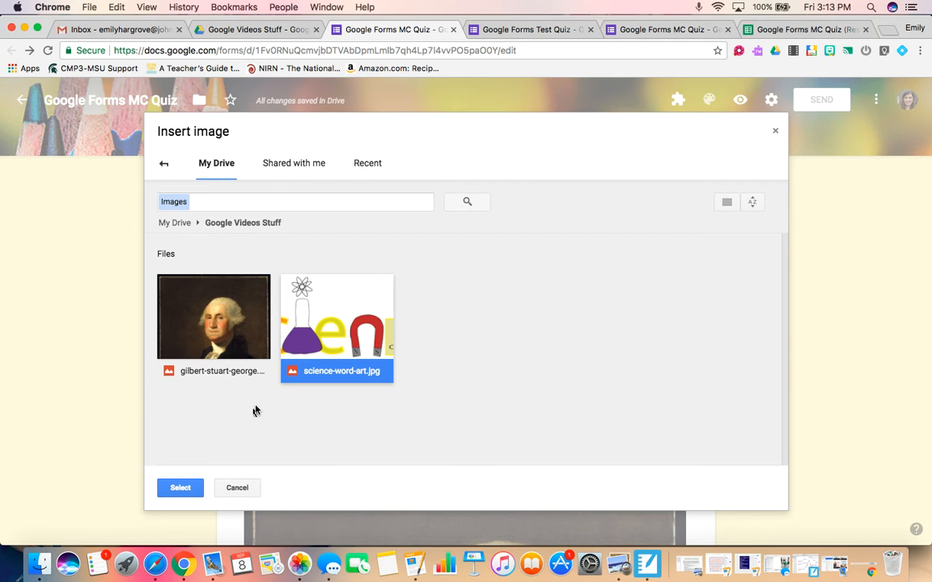
click(188, 490)
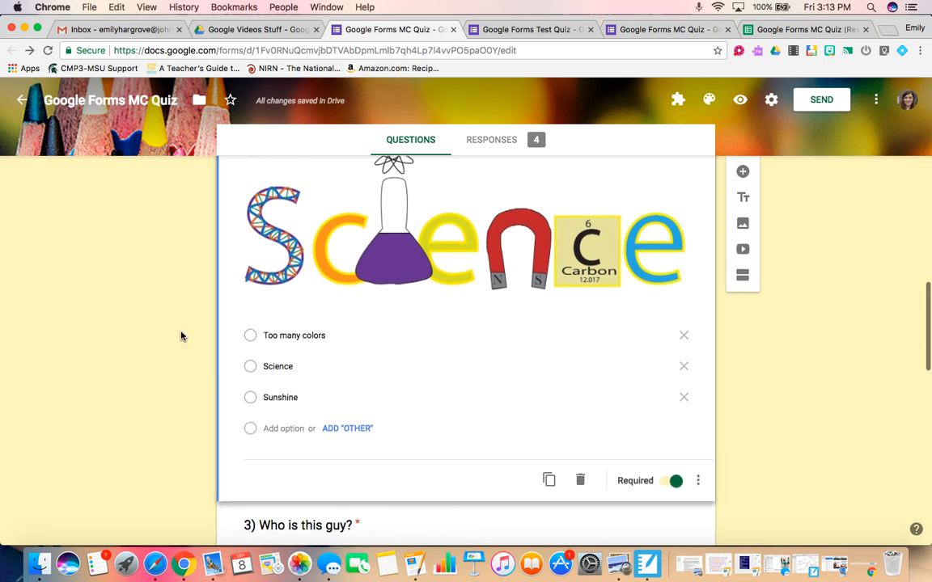
Step: Review the remaining quiz questions down to "What is the best college team?" and return to section 1
scroll(182, 336, down, 3)
scroll(182, 336, down, 5)
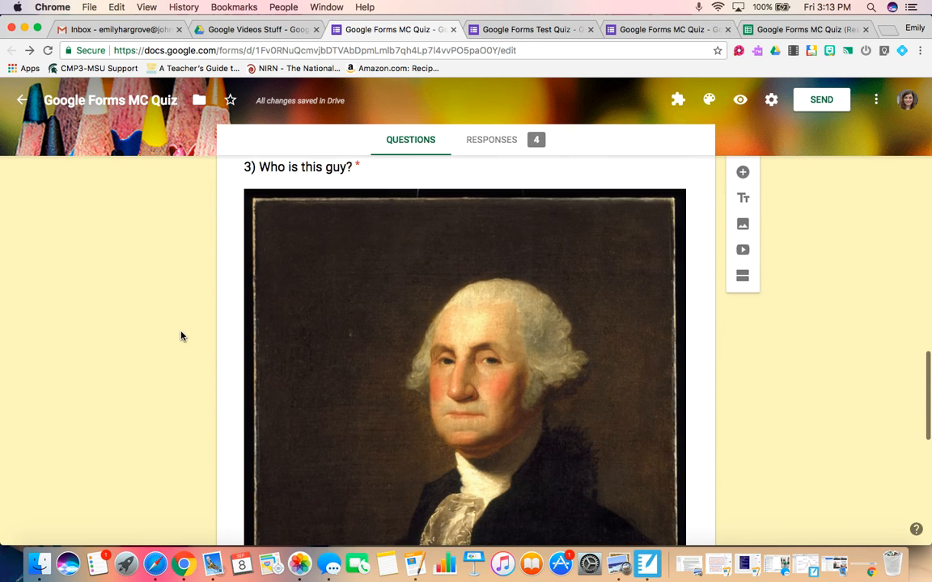
scroll(182, 336, down, 4)
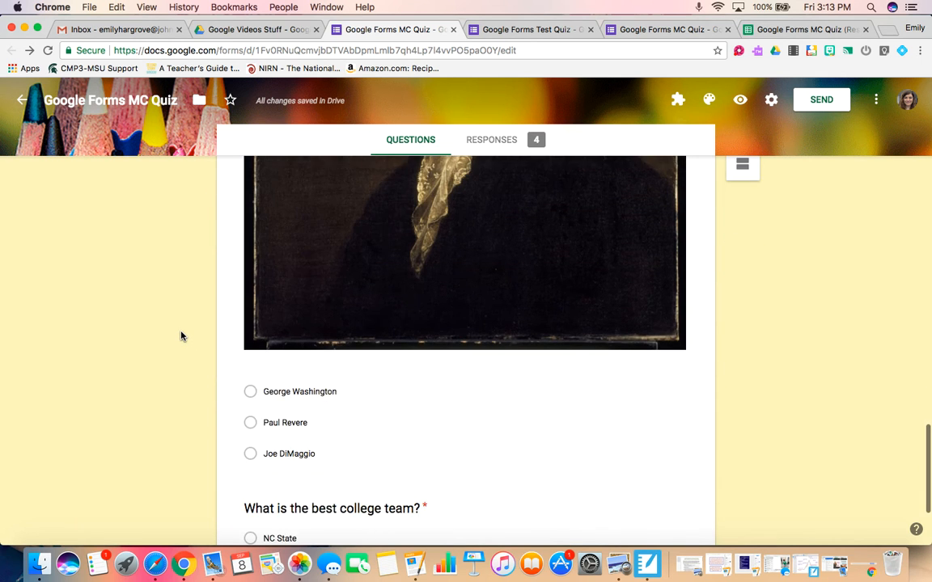
scroll(181, 337, down, 3)
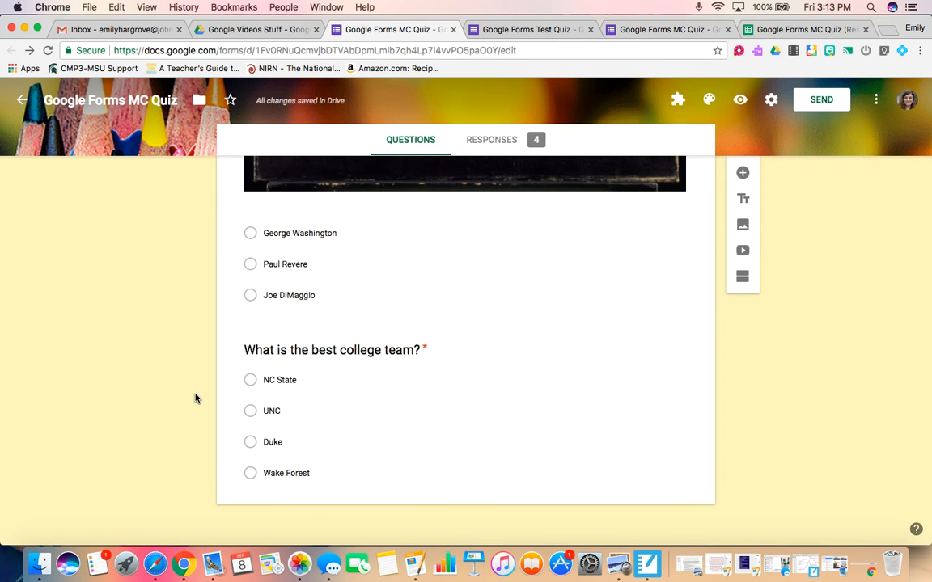
scroll(217, 367, up, 3)
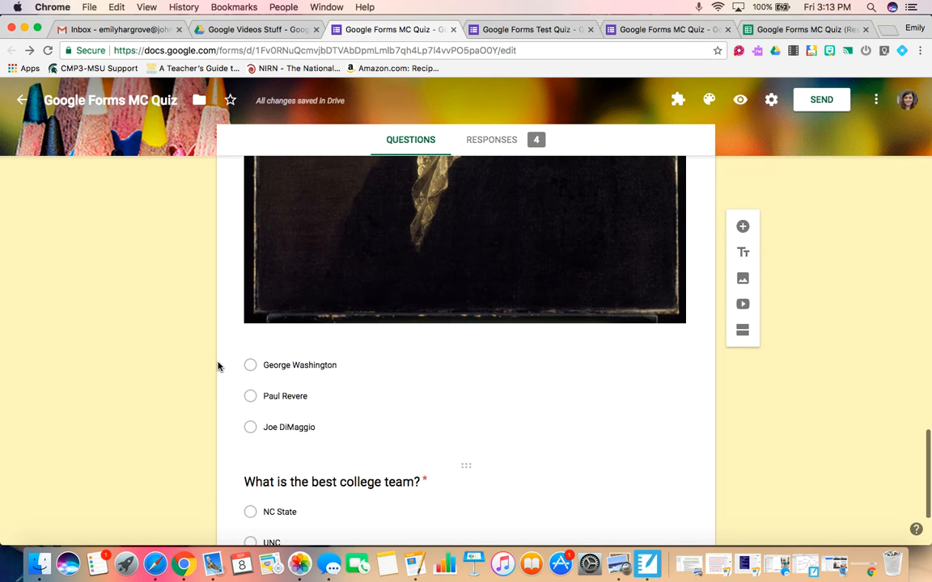
scroll(216, 366, up, 5)
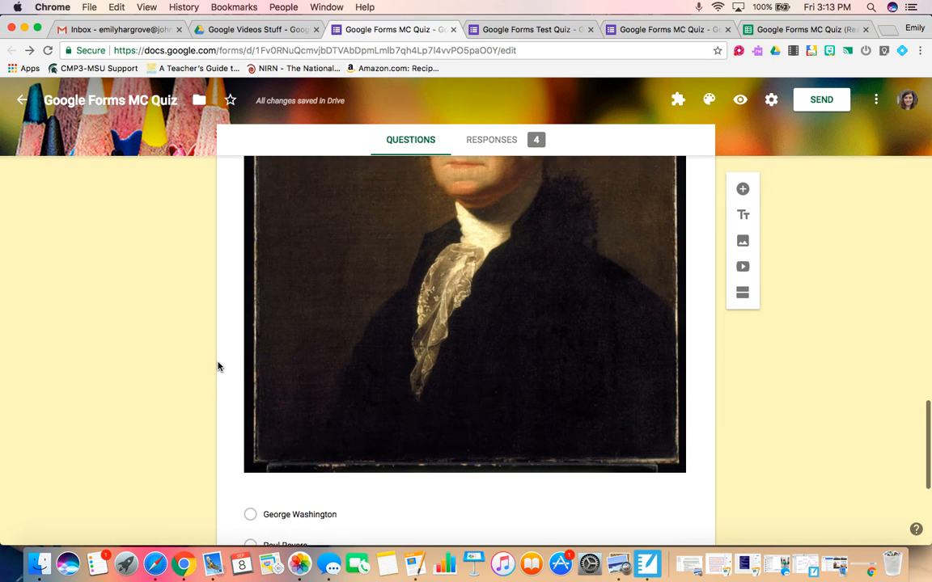
scroll(217, 366, up, 15)
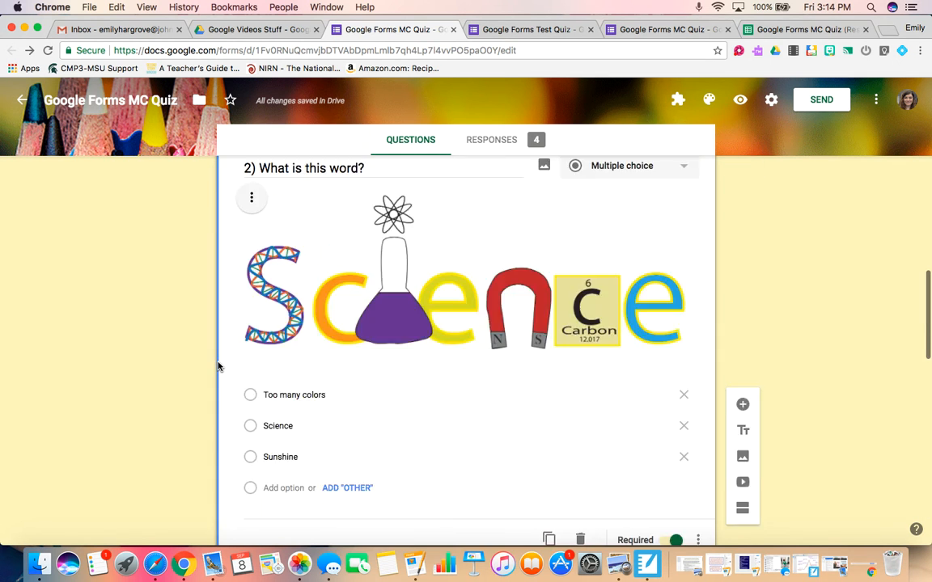
scroll(217, 366, up, 15)
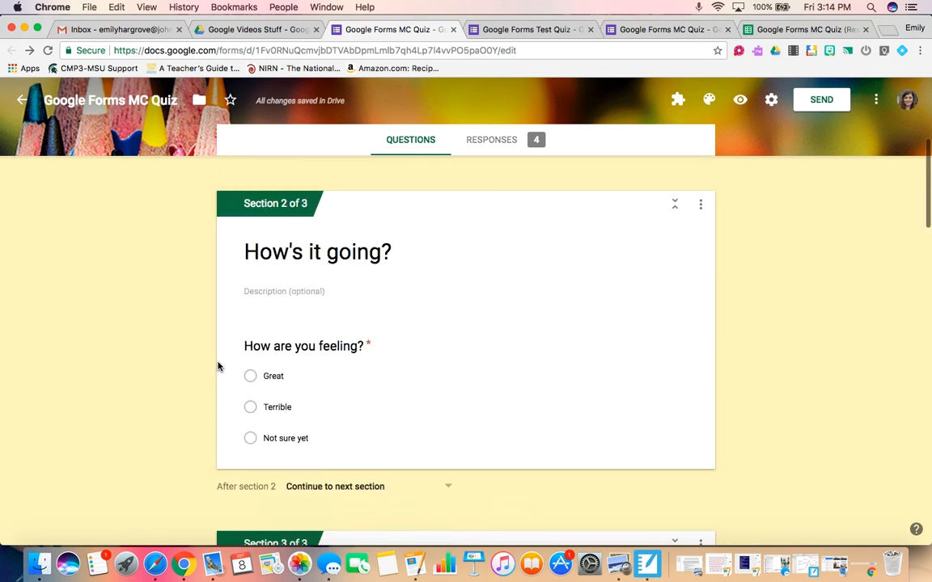
scroll(217, 367, up, 3)
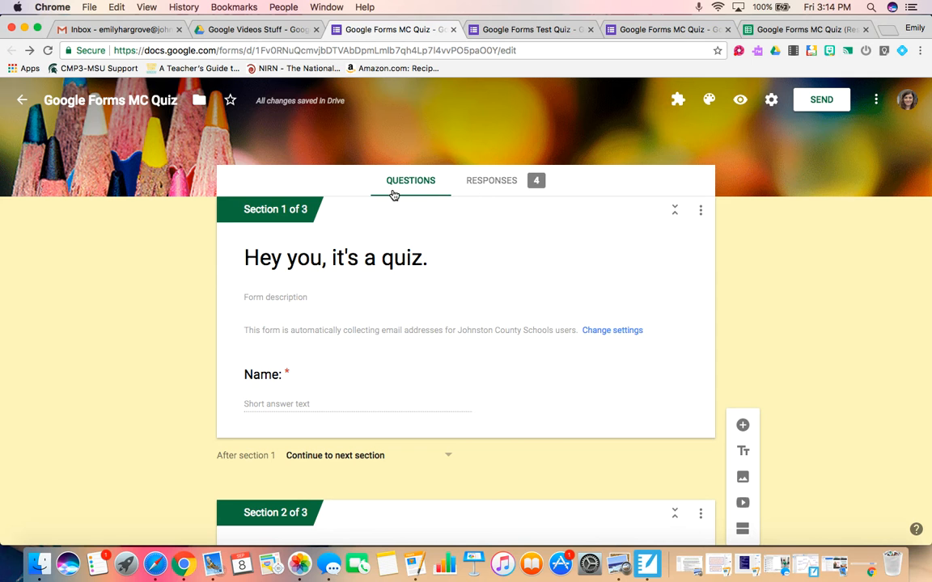
Step: Open the form's response summary and examine the answer charts and the list of respondents
click(468, 187)
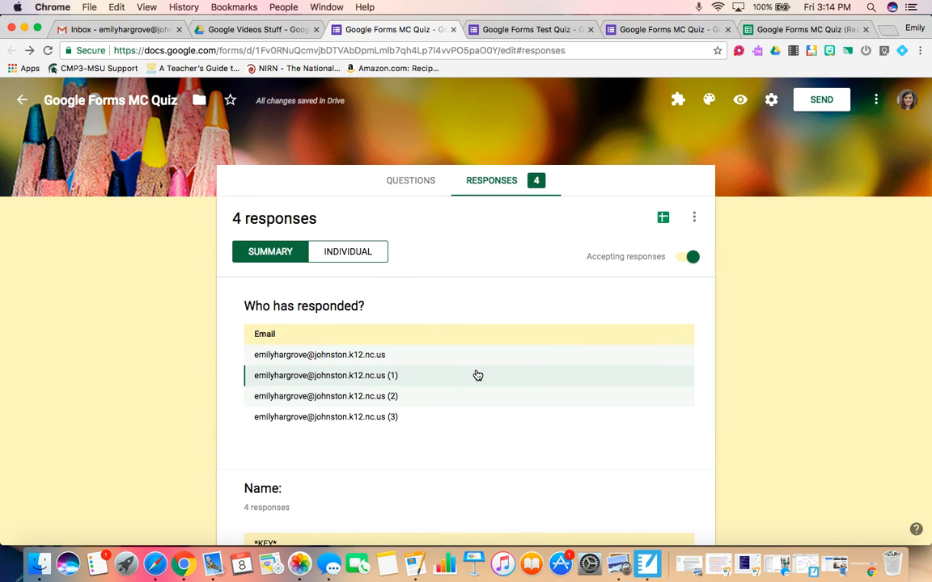
scroll(477, 375, down, 15)
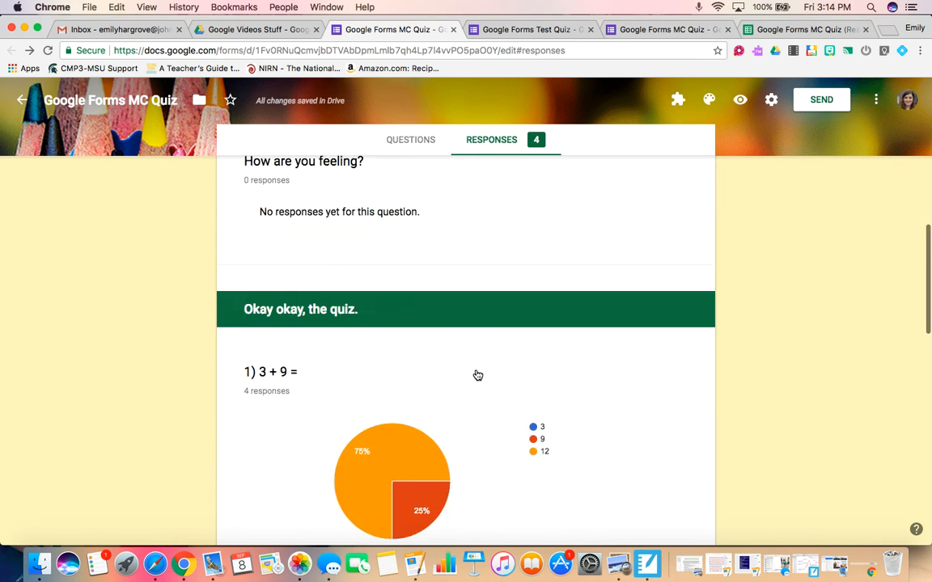
scroll(477, 375, up, 15)
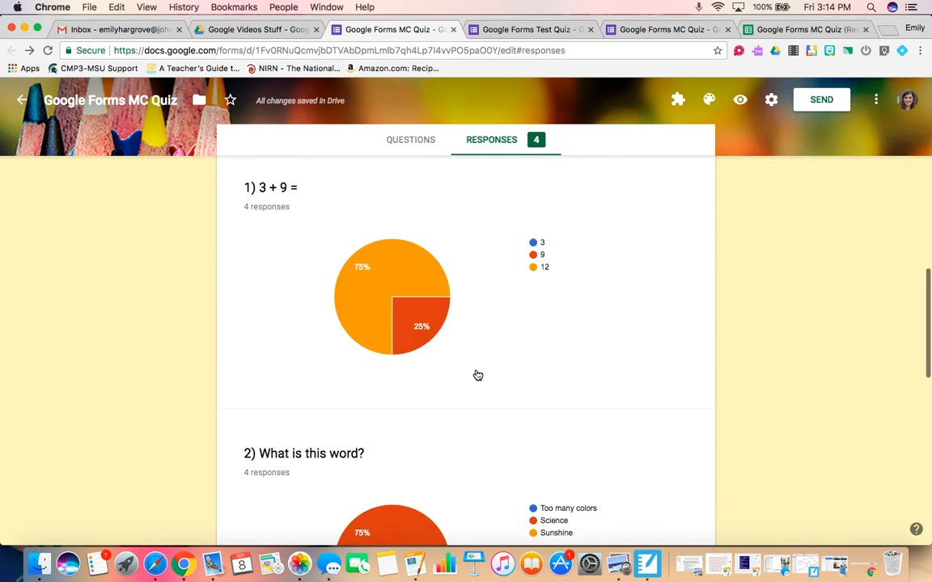
scroll(478, 376, up, 8)
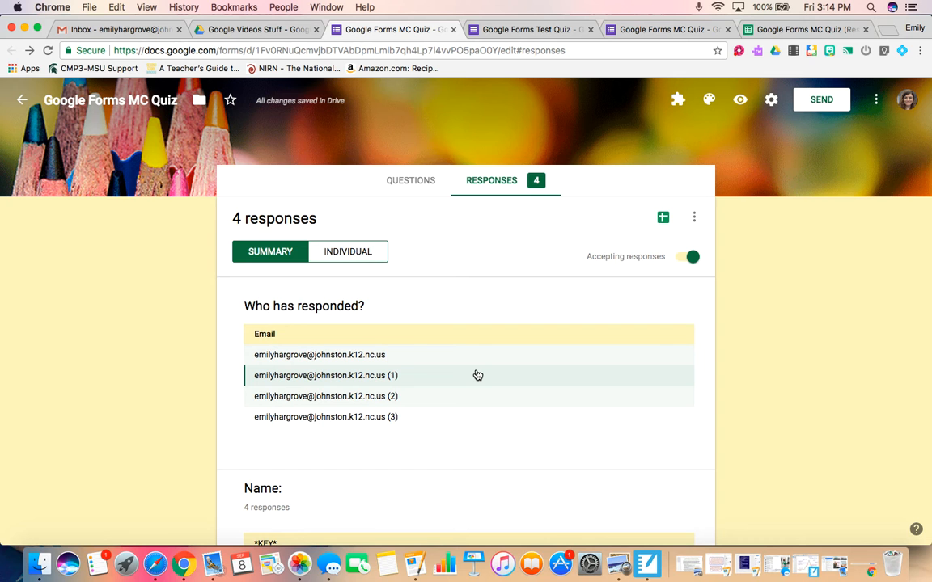
scroll(477, 376, down, 3)
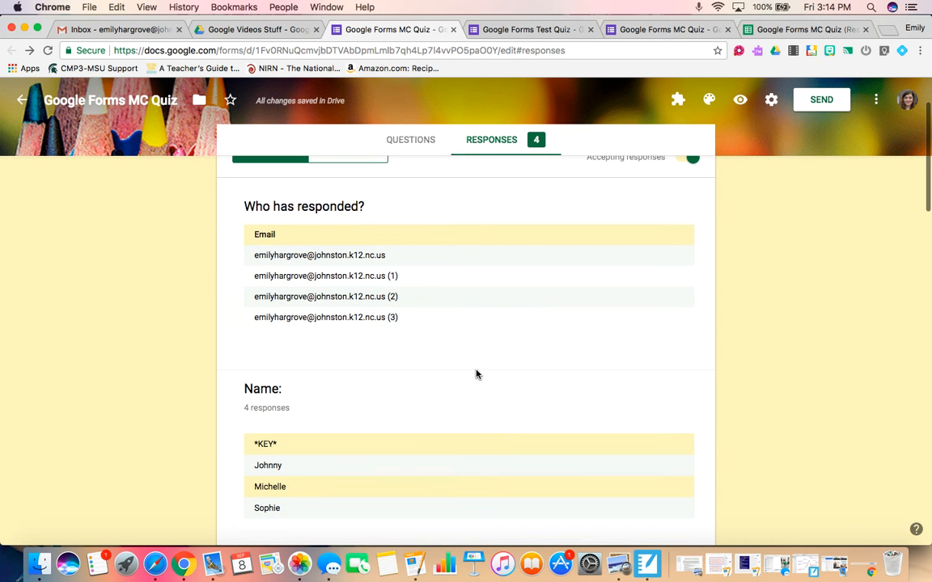
scroll(475, 374, down, 2)
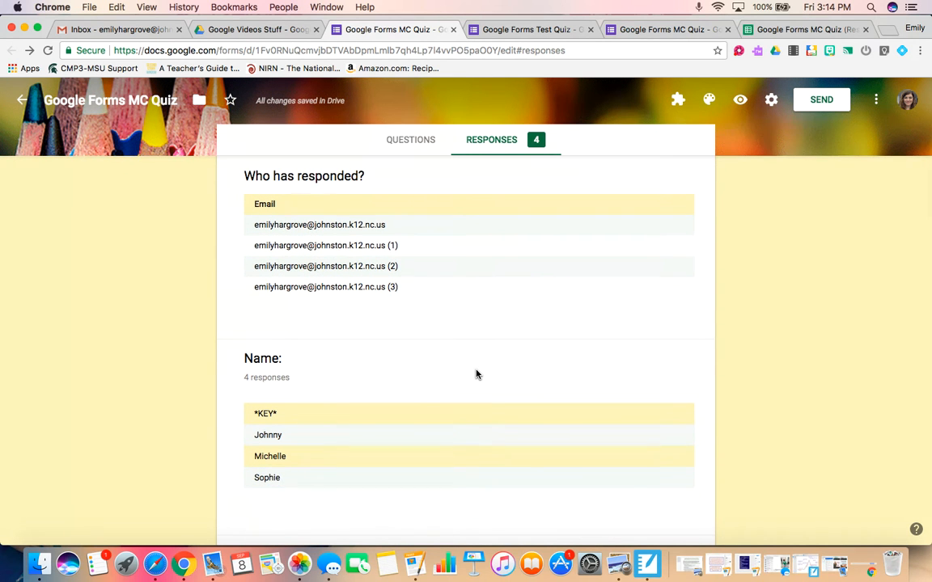
Step: Compare the e-mail entries under "Who has responded?" with the entries listed under "Name:"
click(385, 225)
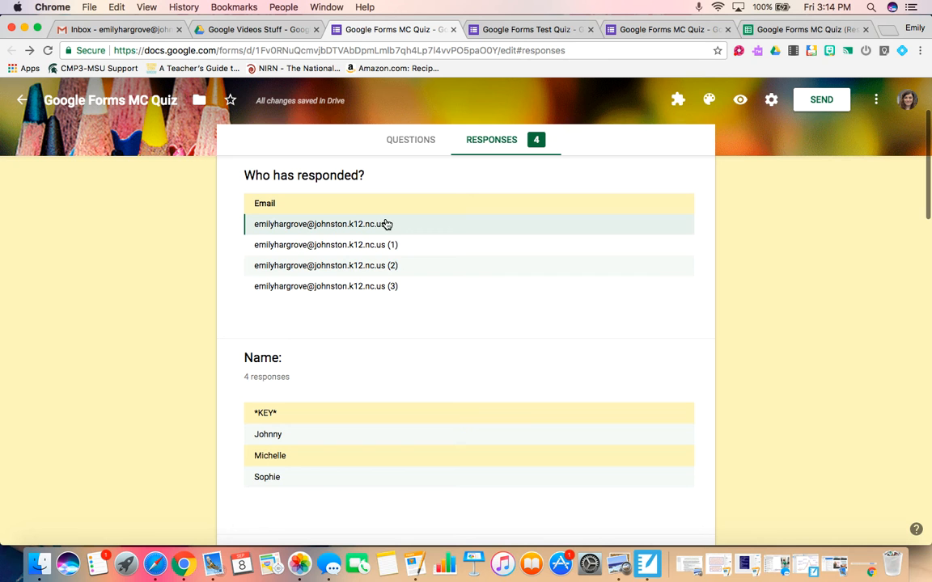
click(394, 243)
click(394, 266)
click(400, 286)
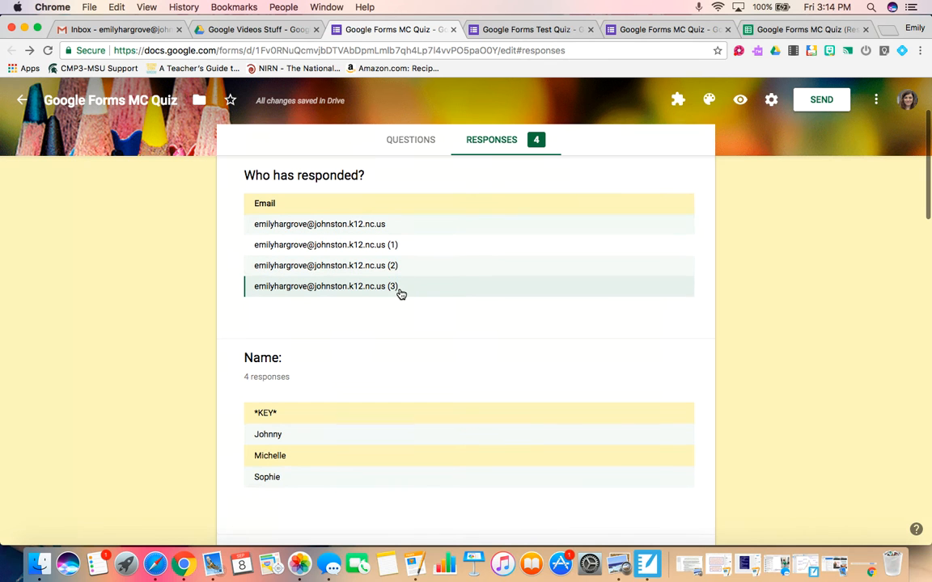
click(399, 247)
click(401, 265)
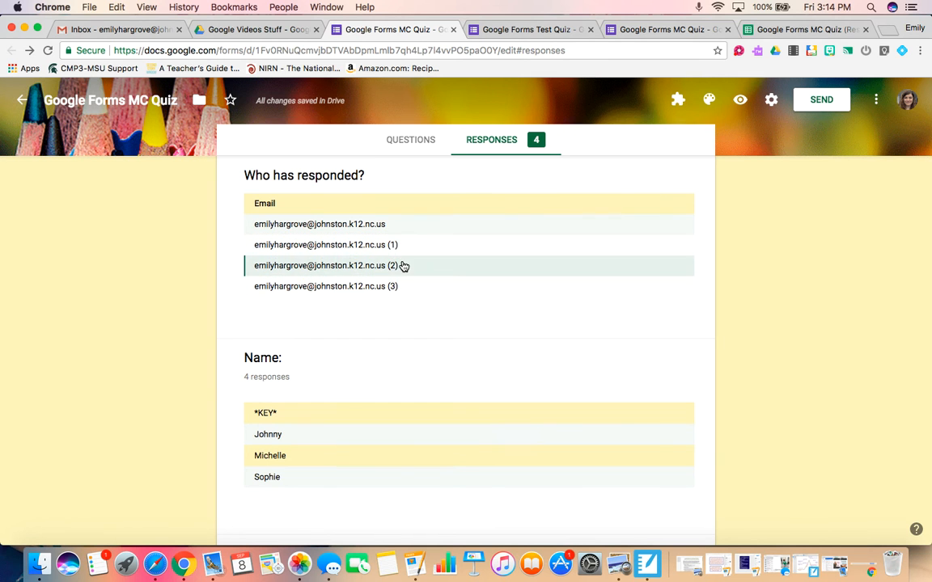
click(397, 243)
scroll(396, 329, down, 3)
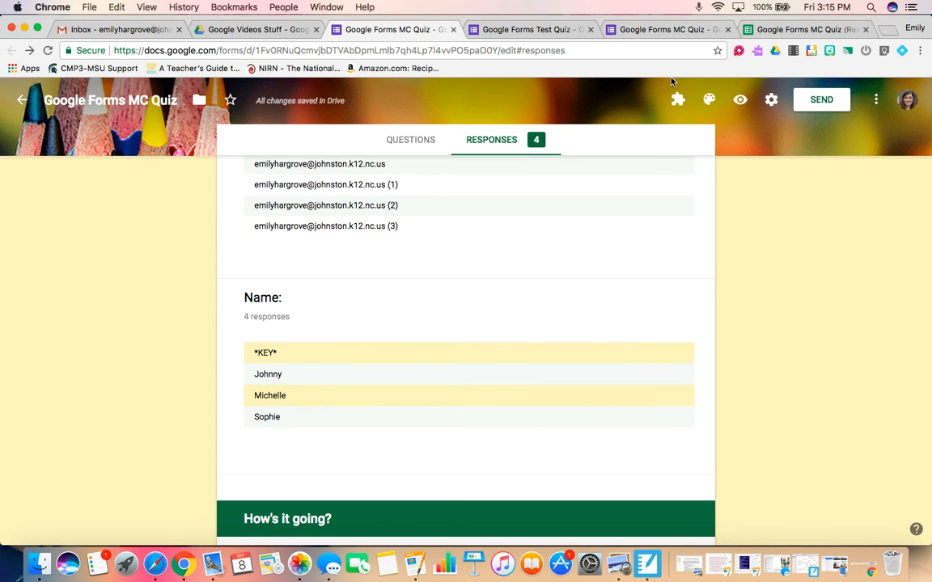
Step: Preview the quiz as a respondent and fill in the Name field with "*KEY*"
click(743, 105)
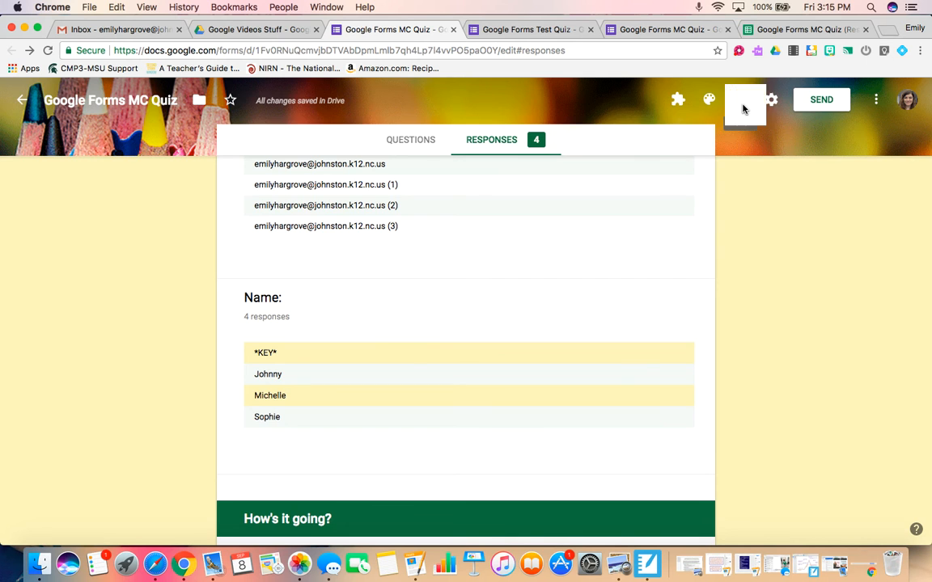
click(348, 372)
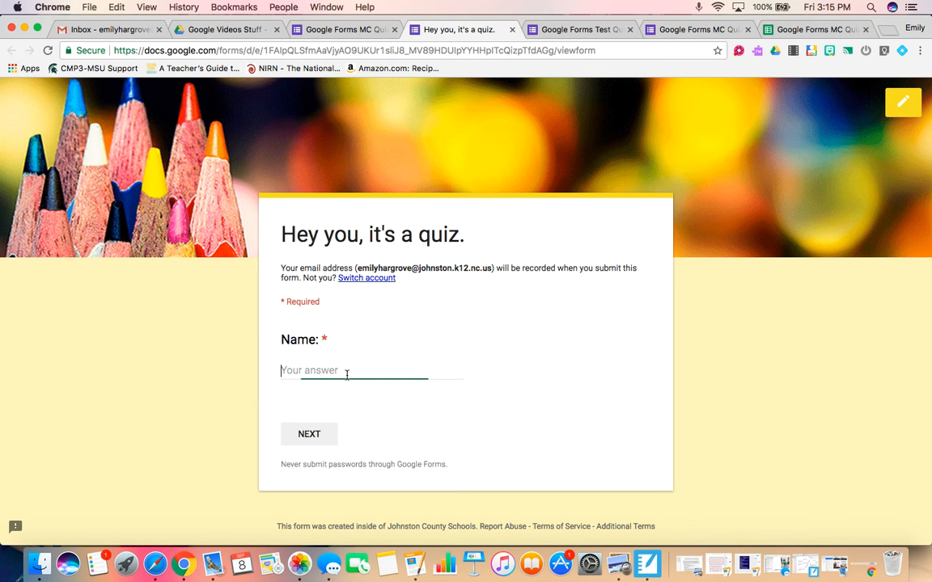
text(*KEY*)
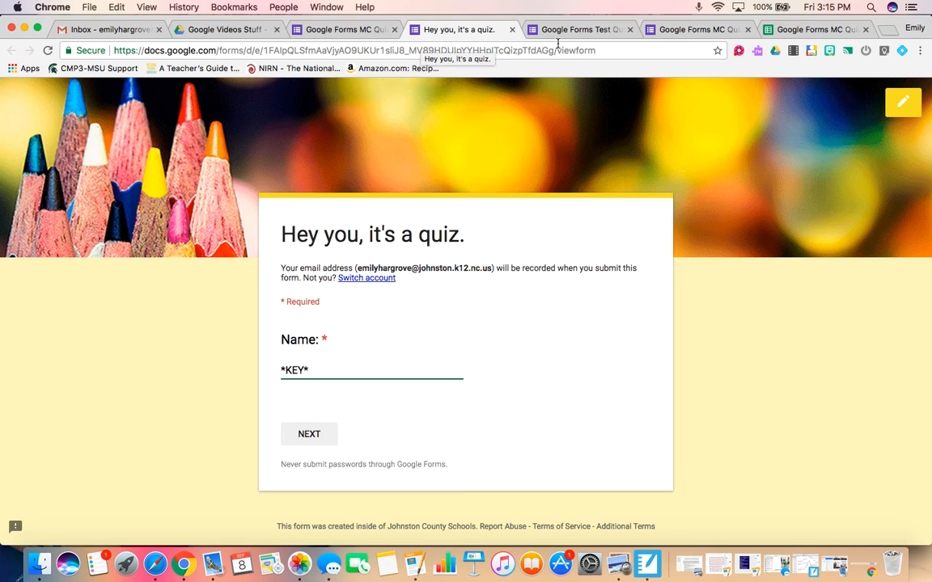
Step: Return to the form's responses and page through the individual submissions up to the last one and back to the first
click(331, 29)
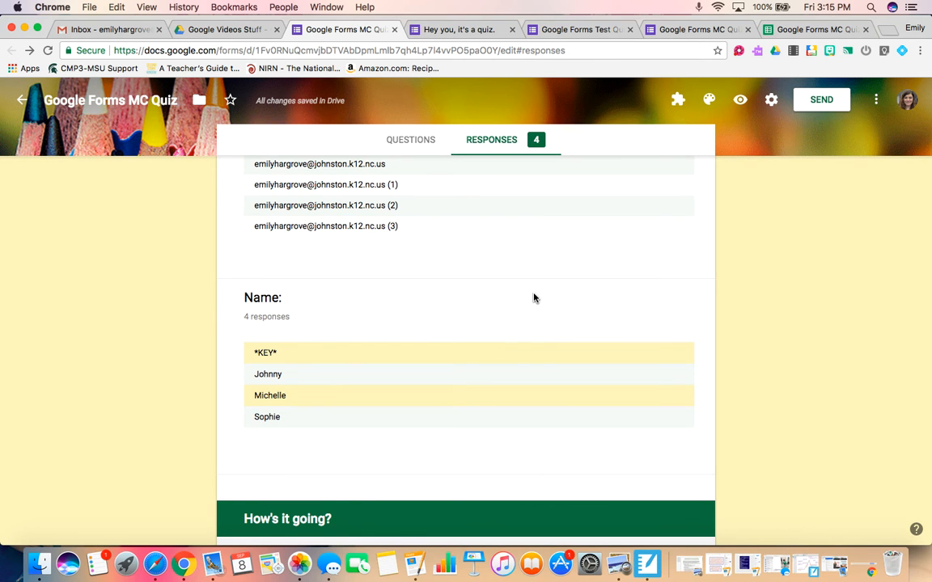
scroll(534, 299, down, 2)
scroll(534, 299, up, 3)
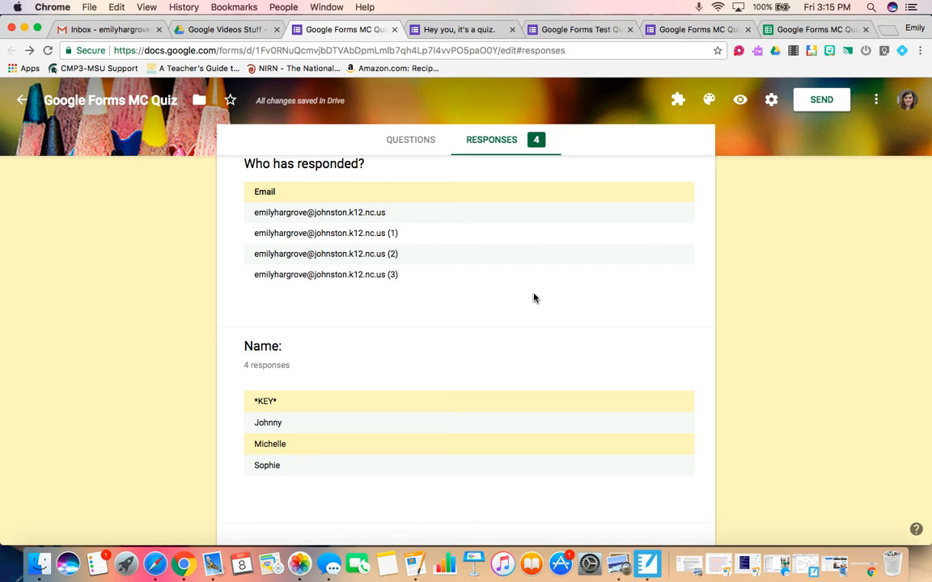
scroll(543, 216, up, 3)
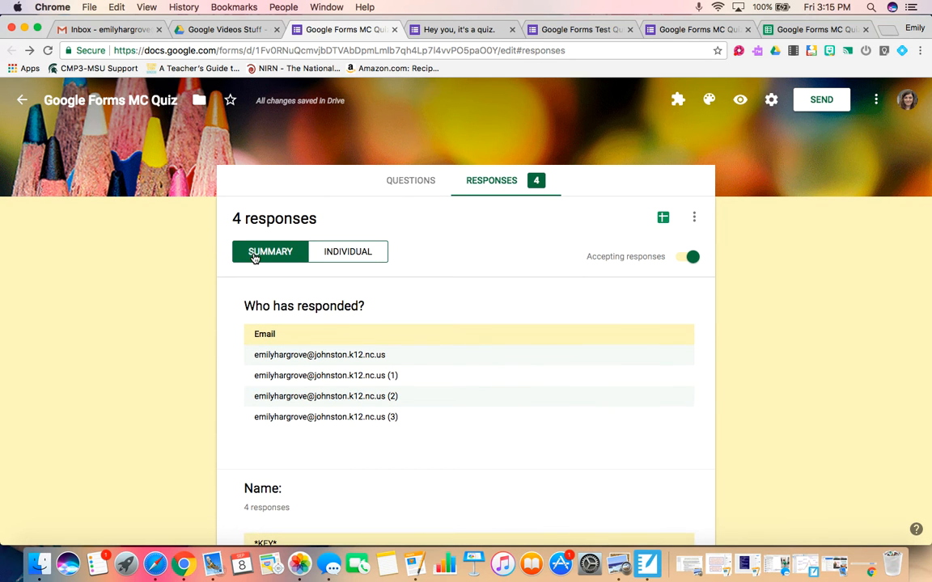
click(330, 253)
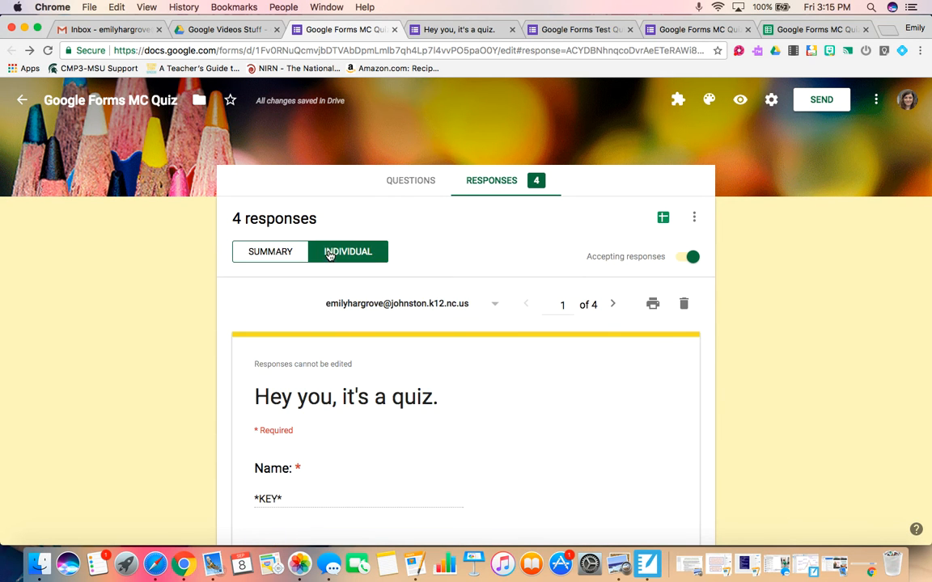
click(614, 312)
click(614, 313)
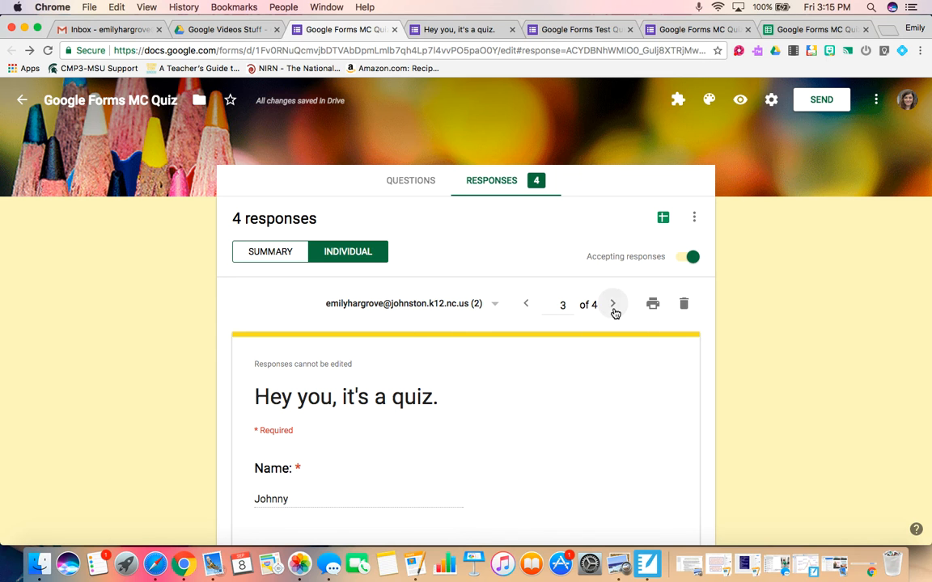
click(614, 312)
click(529, 310)
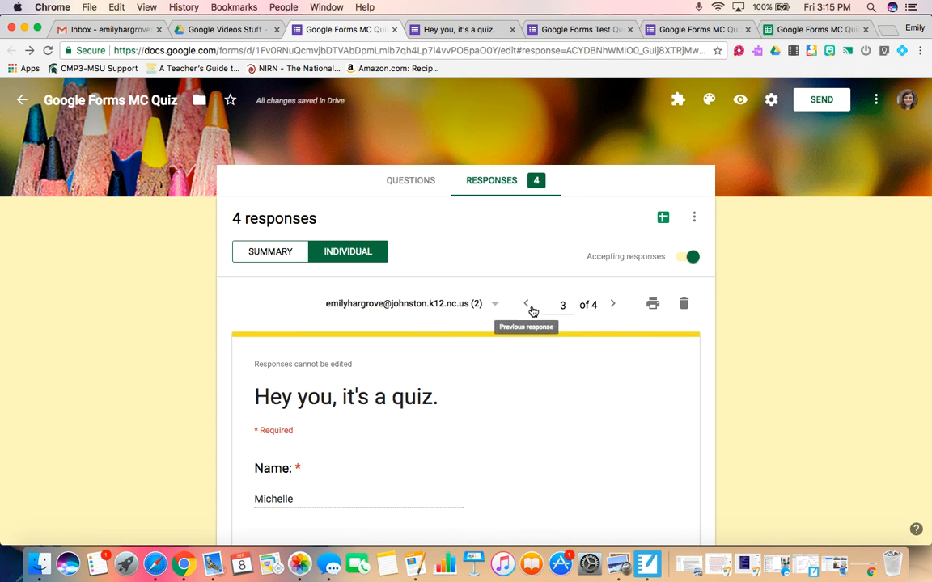
click(533, 311)
click(533, 311)
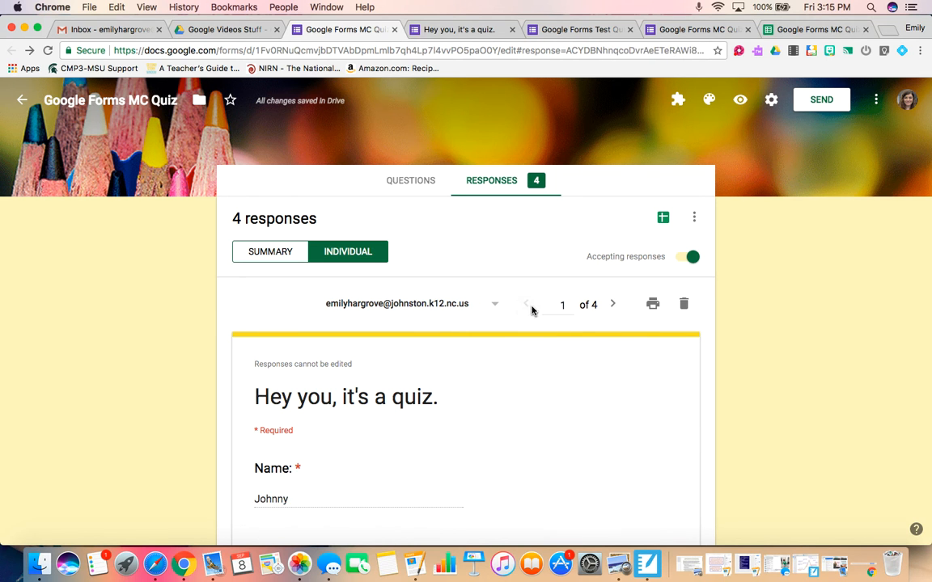
Step: Go back to the response summary and switch to the "Google Forms MC Quiz (Responses)" spreadsheet in Google Sheets
click(261, 258)
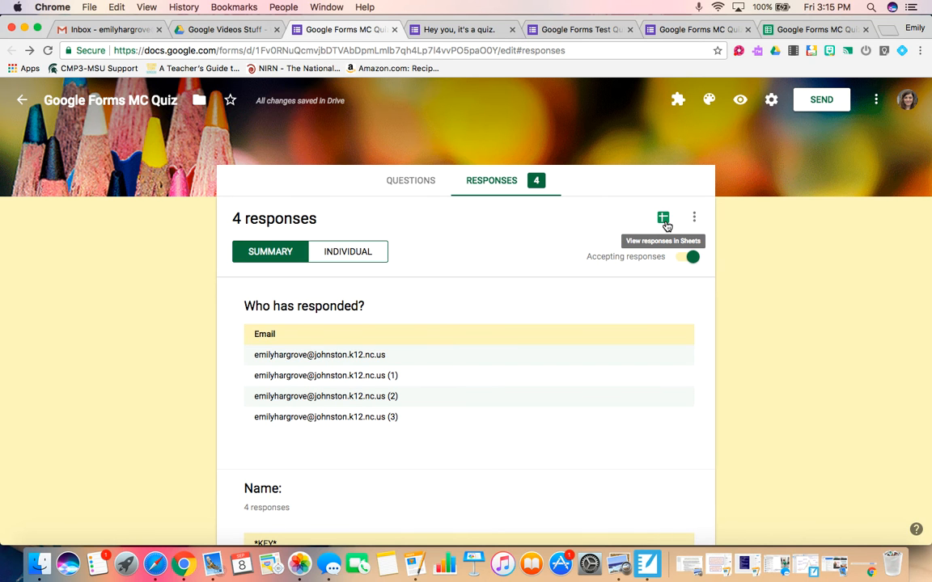
click(831, 32)
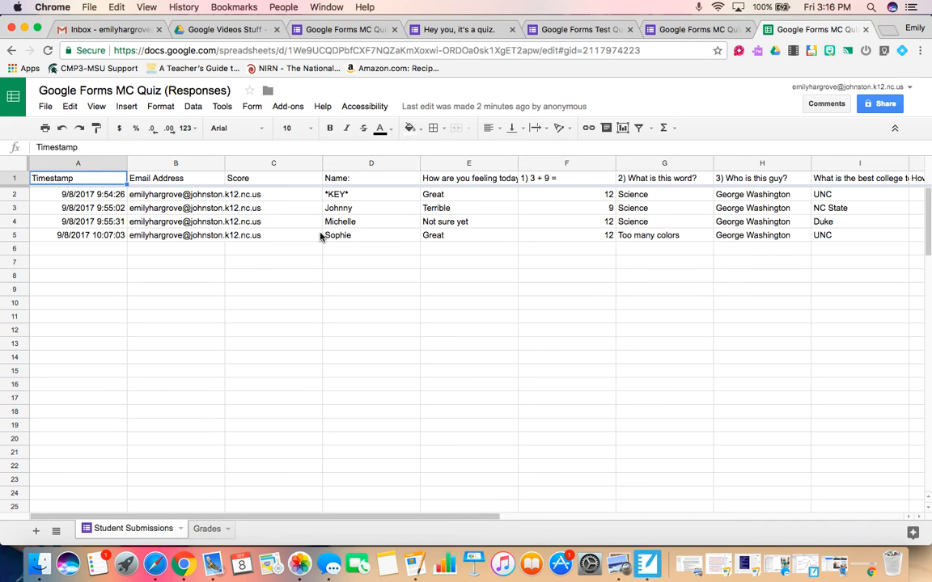
Step: Start regrading the assignment with the Flubaroo add-on and agree to update the existing Grades sheet
click(288, 107)
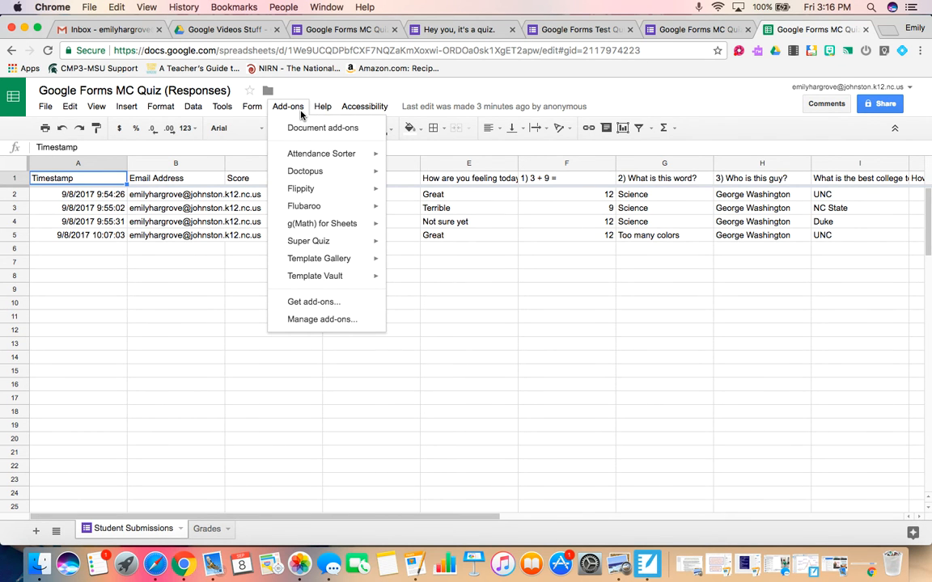
mouse_move(326, 211)
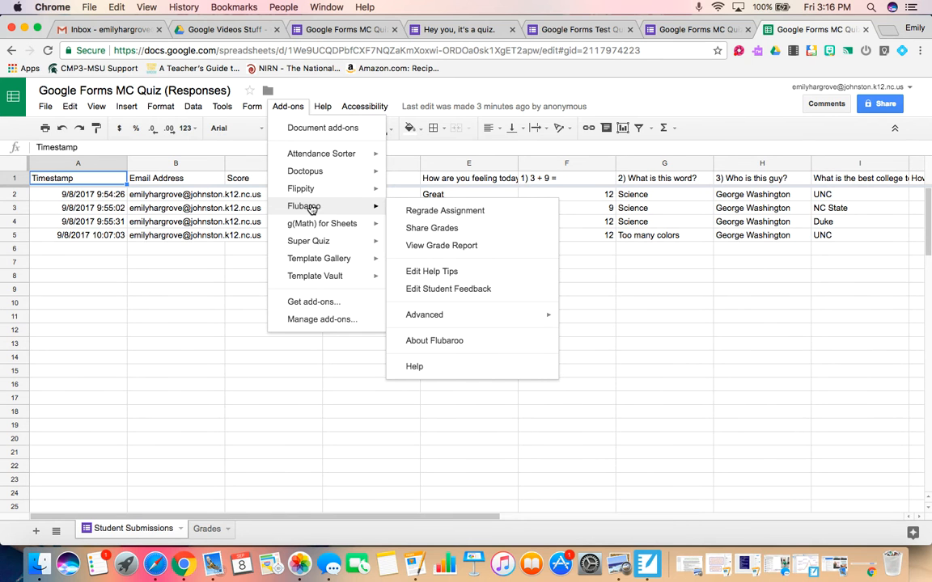
click(411, 215)
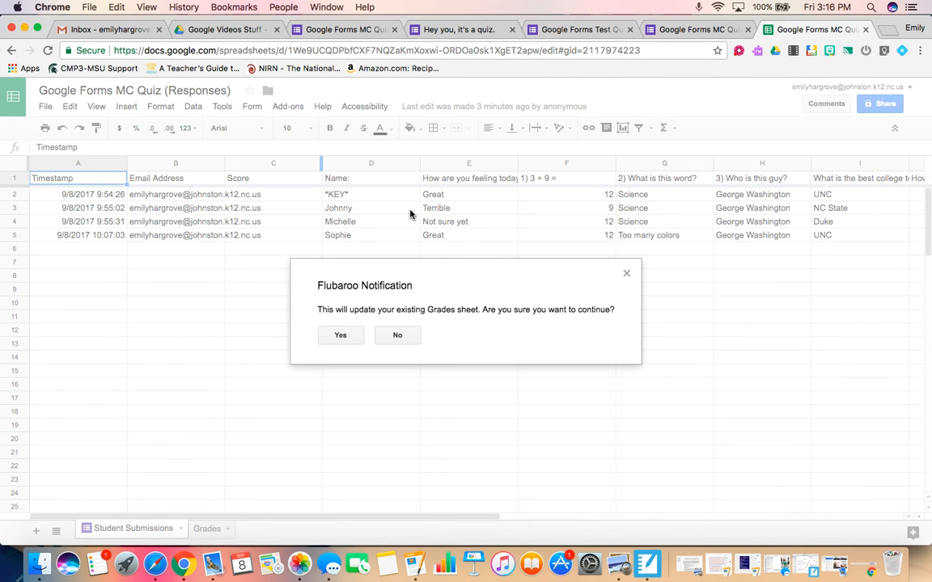
click(340, 334)
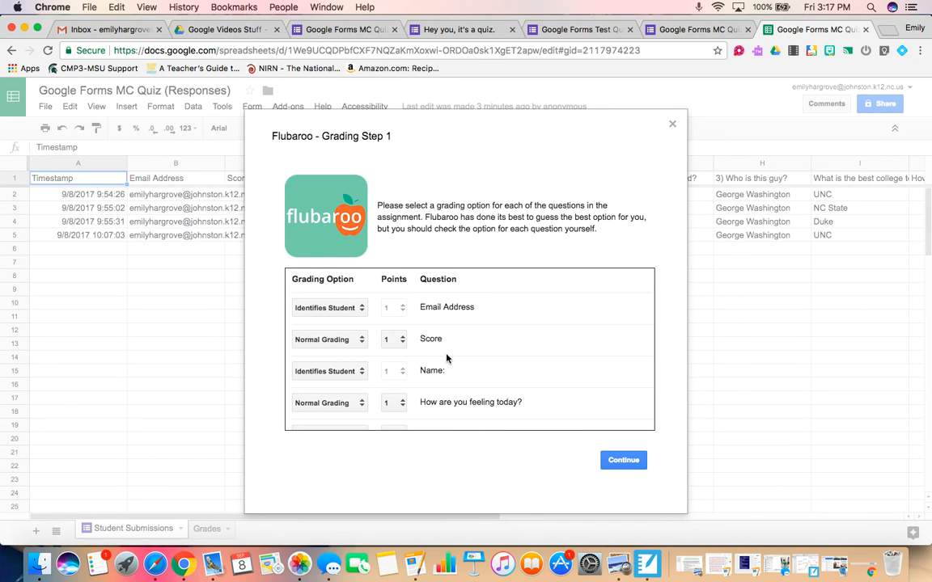
Step: Set the grading option of both Email Address and Score to Skip Grading
click(346, 308)
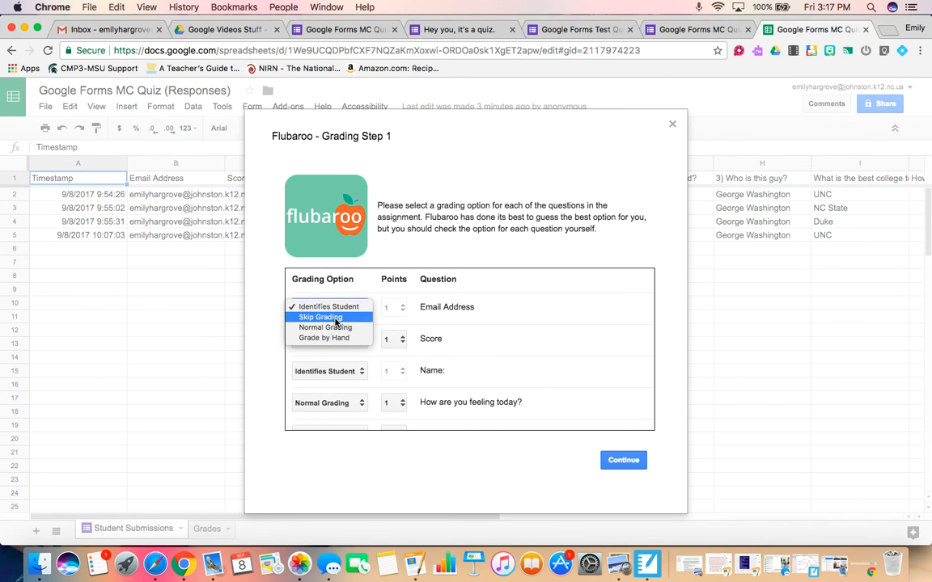
click(334, 320)
click(331, 339)
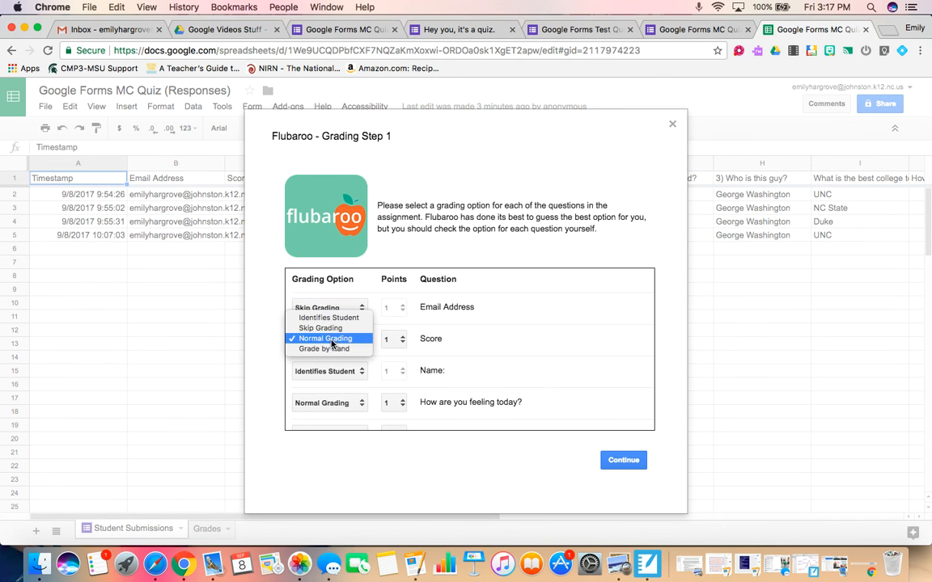
click(330, 329)
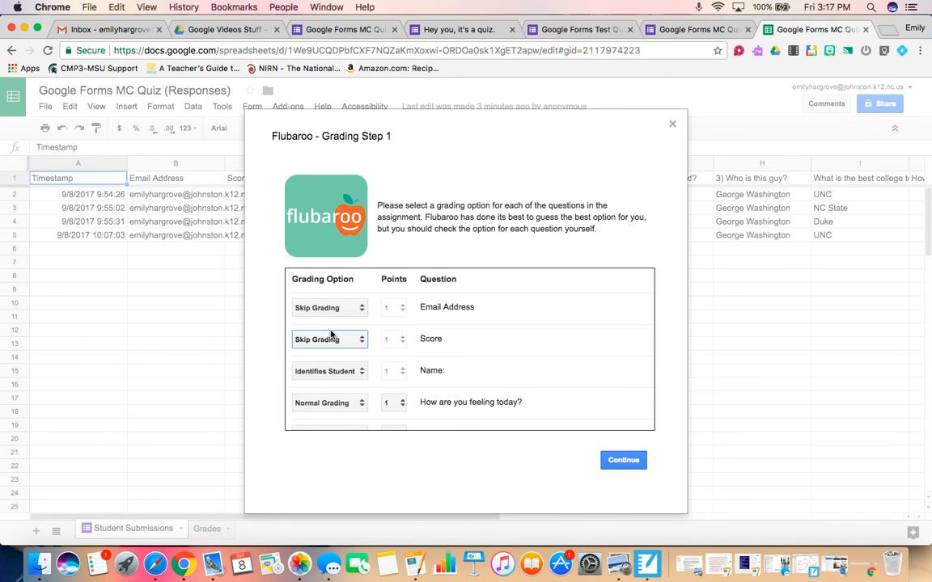
Step: Try Skip Grading for the Name question and restore its Identifies Student option
click(328, 371)
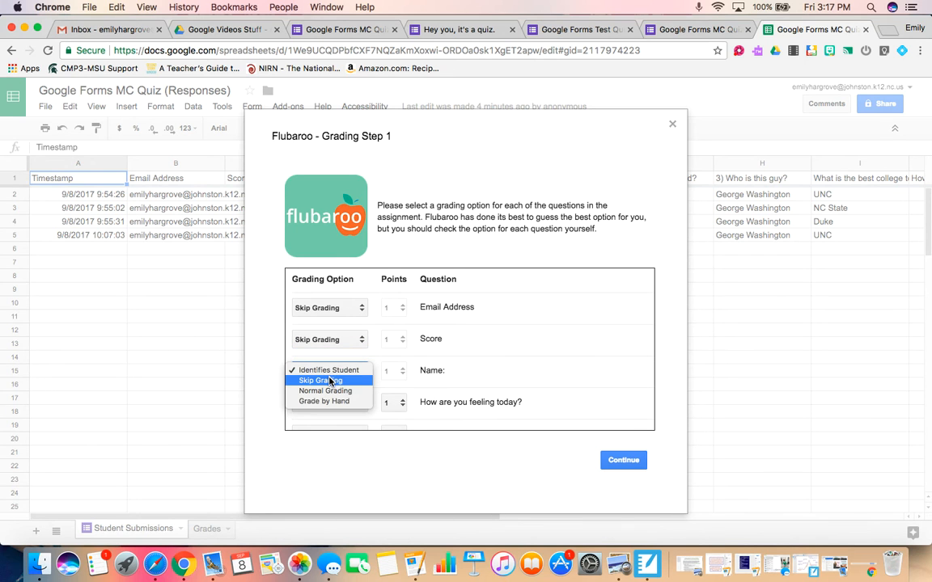
click(328, 381)
scroll(476, 322, down, 2)
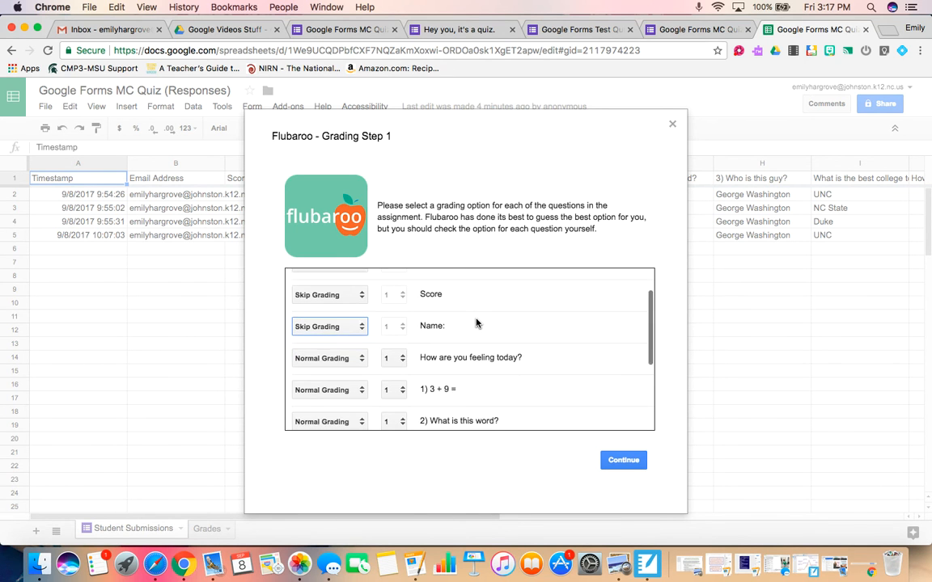
click(328, 305)
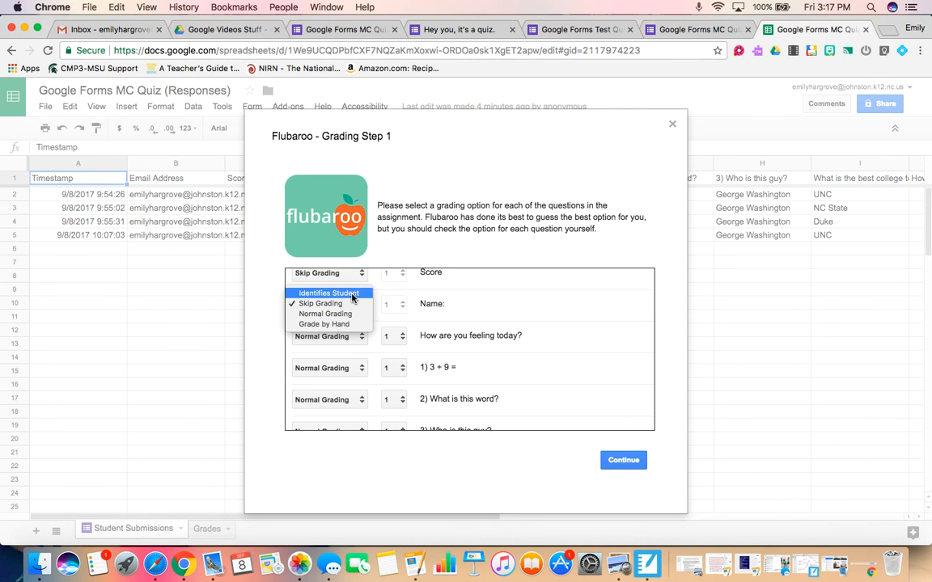
click(338, 294)
scroll(474, 337, up, 3)
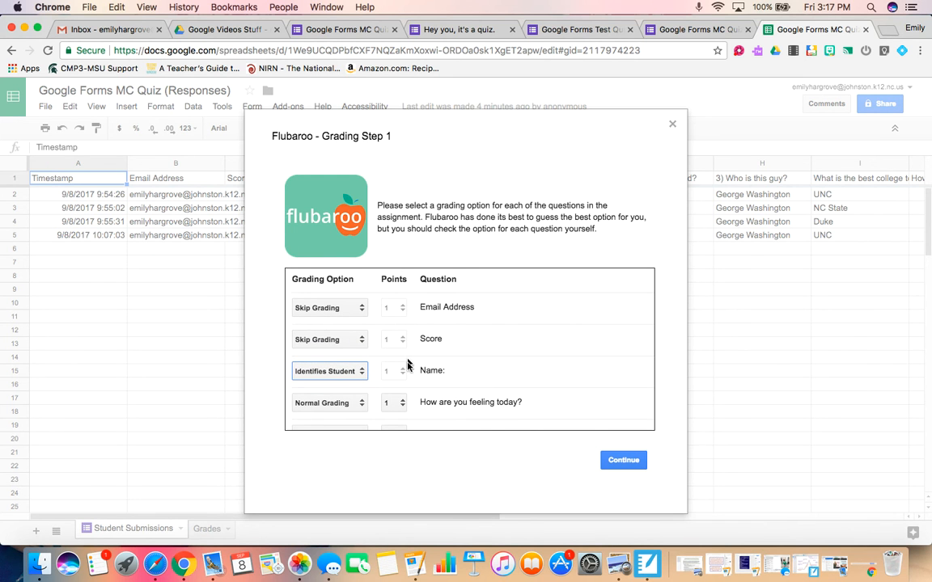
Step: Review the grading option and points assigned to each question in the Flubaroo list
scroll(480, 350, down, 3)
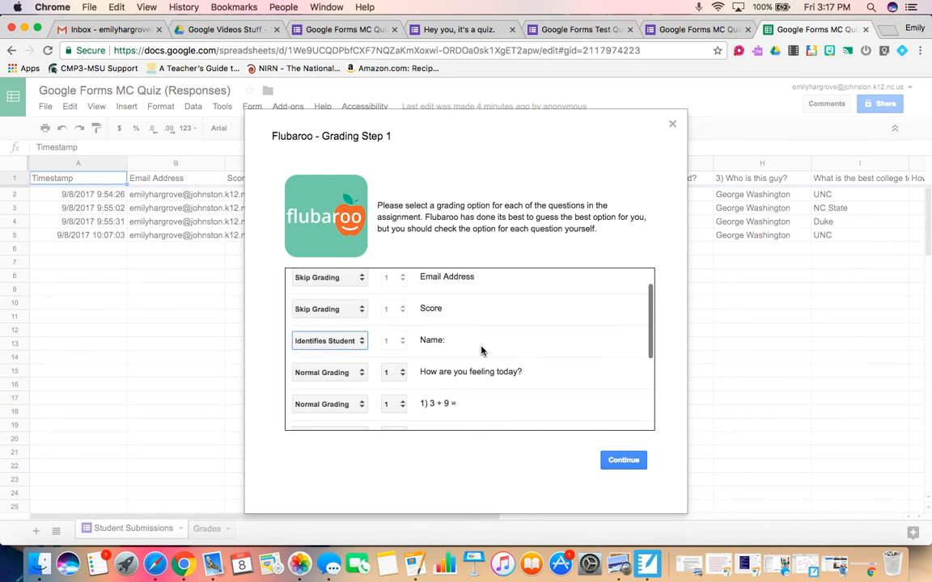
scroll(481, 346, down, 1)
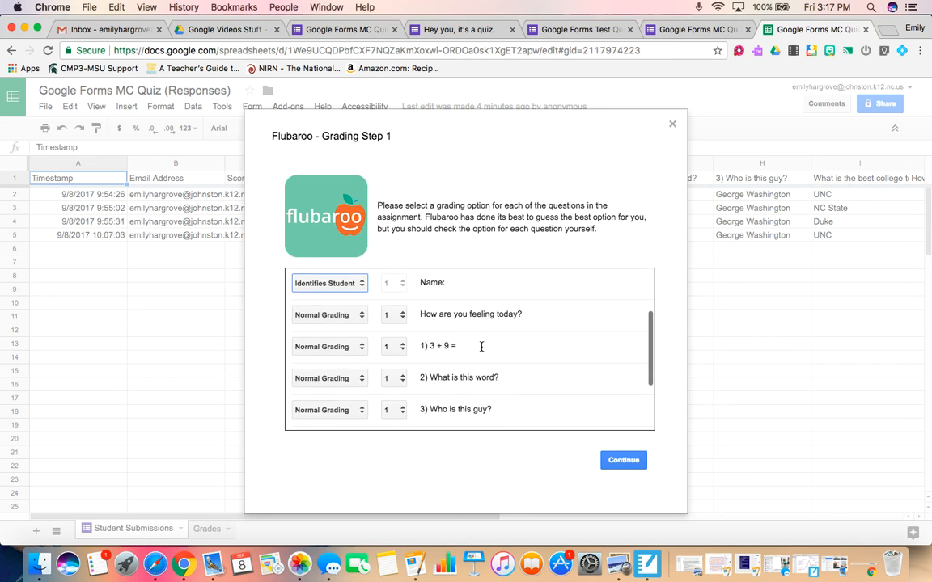
scroll(481, 346, down, 1)
scroll(481, 346, up, 2)
scroll(482, 346, down, 3)
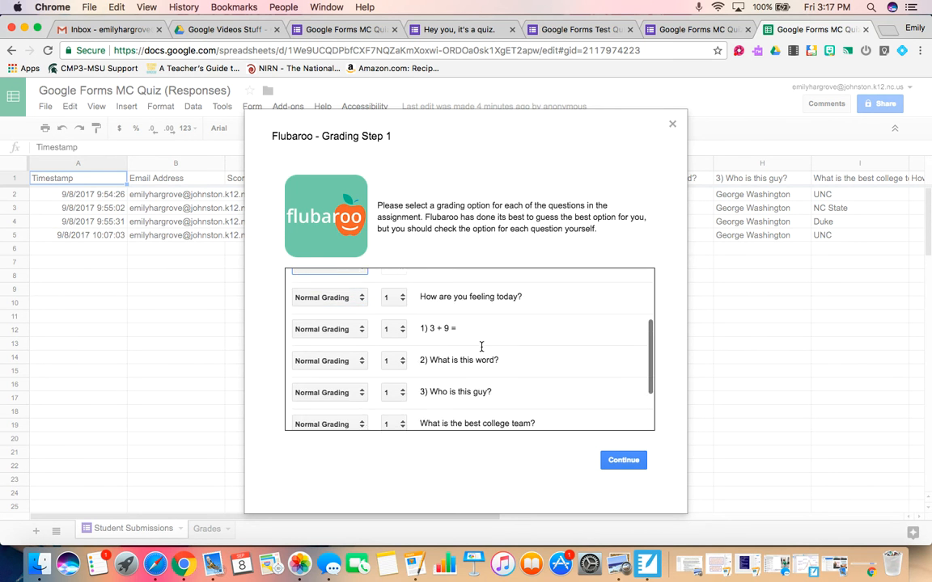
scroll(317, 328, up, 2)
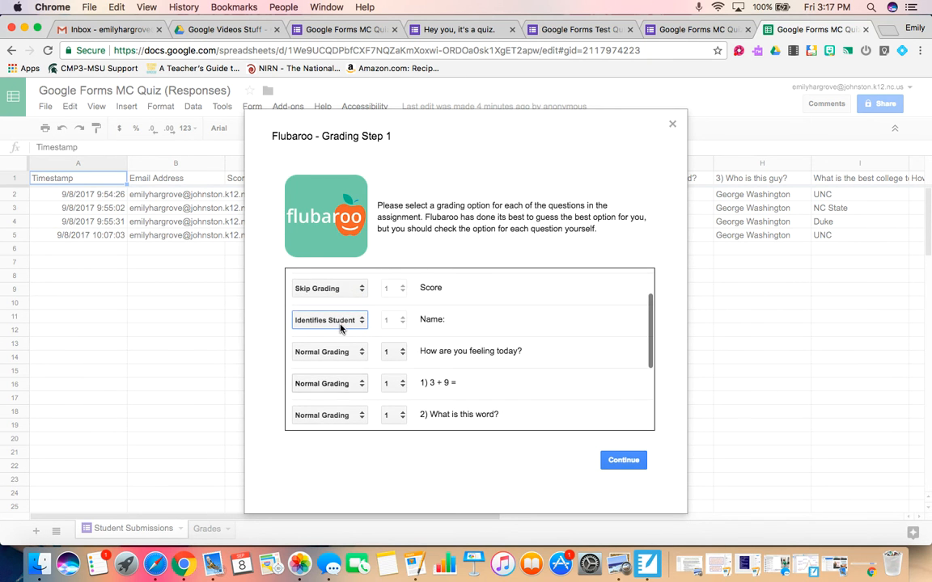
scroll(343, 326, down, 1)
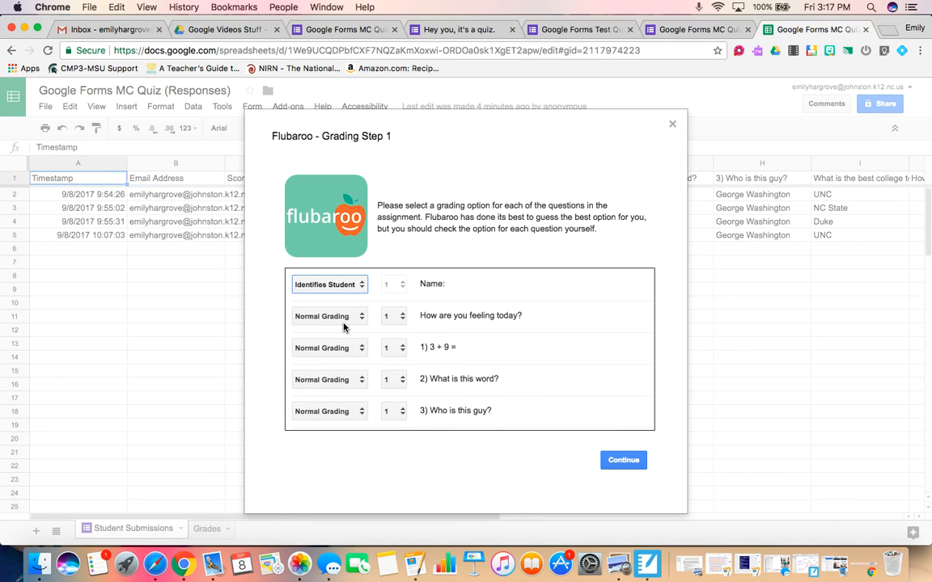
scroll(357, 323, down, 3)
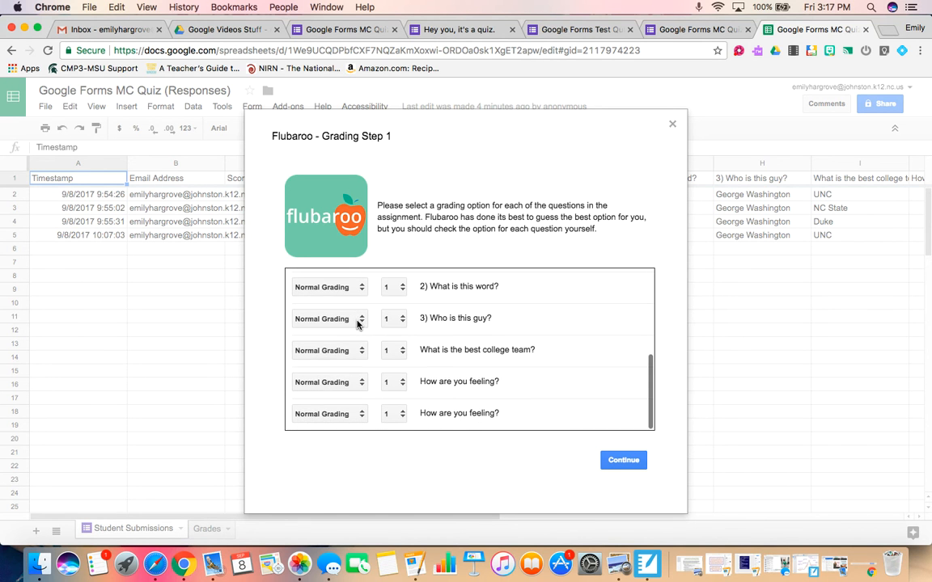
scroll(357, 323, up, 3)
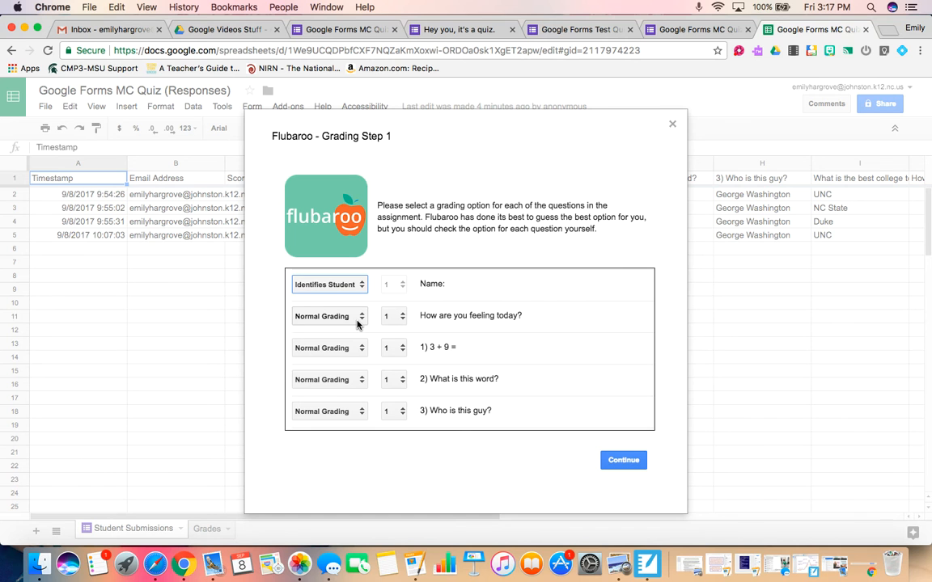
Step: Set the grading option of "How are you feeling today?" to Skip Grading and check the remaining questions
click(358, 322)
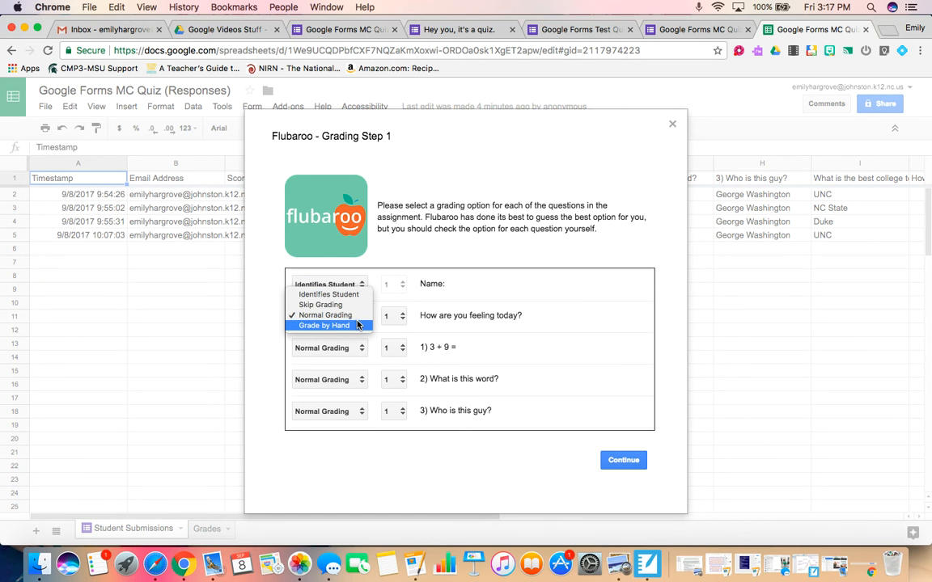
click(353, 315)
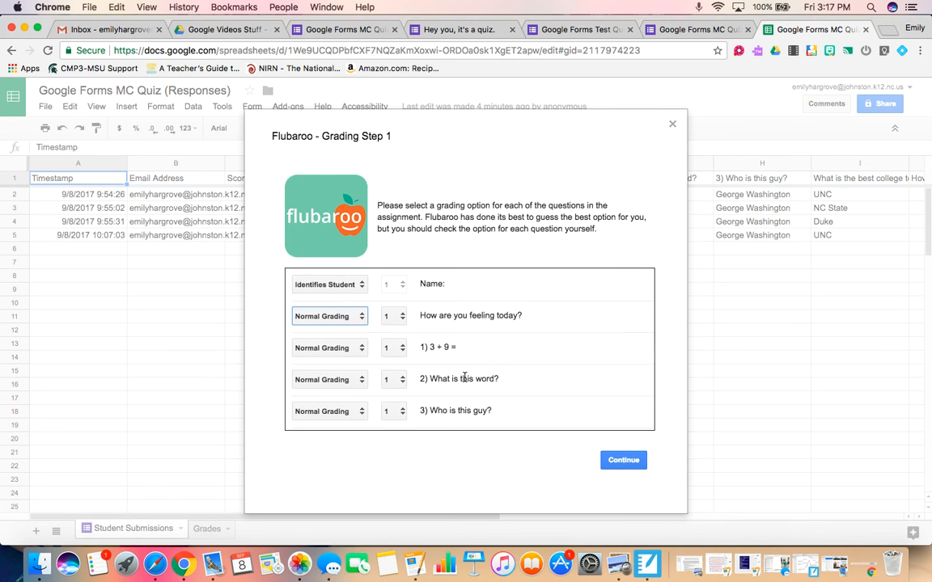
scroll(464, 378, down, 2)
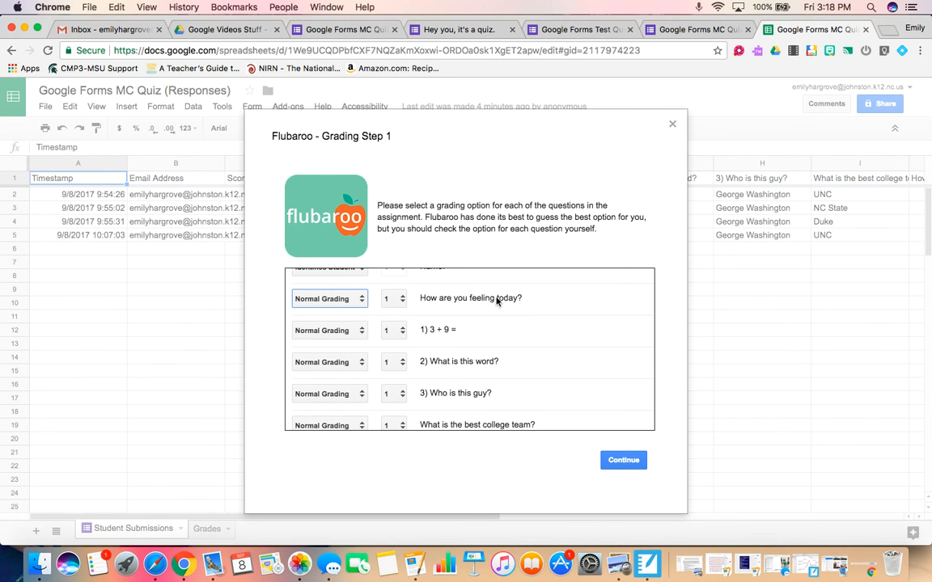
click(327, 299)
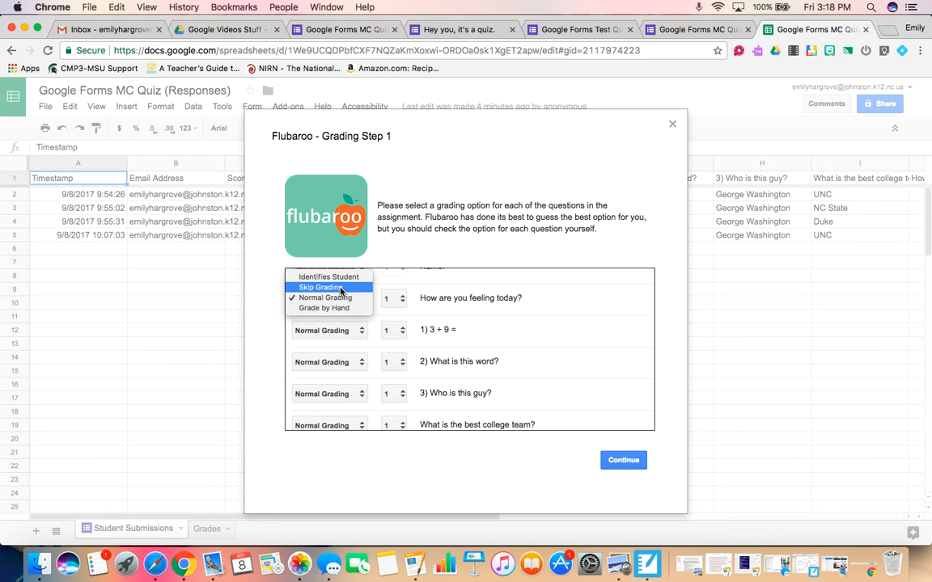
click(341, 288)
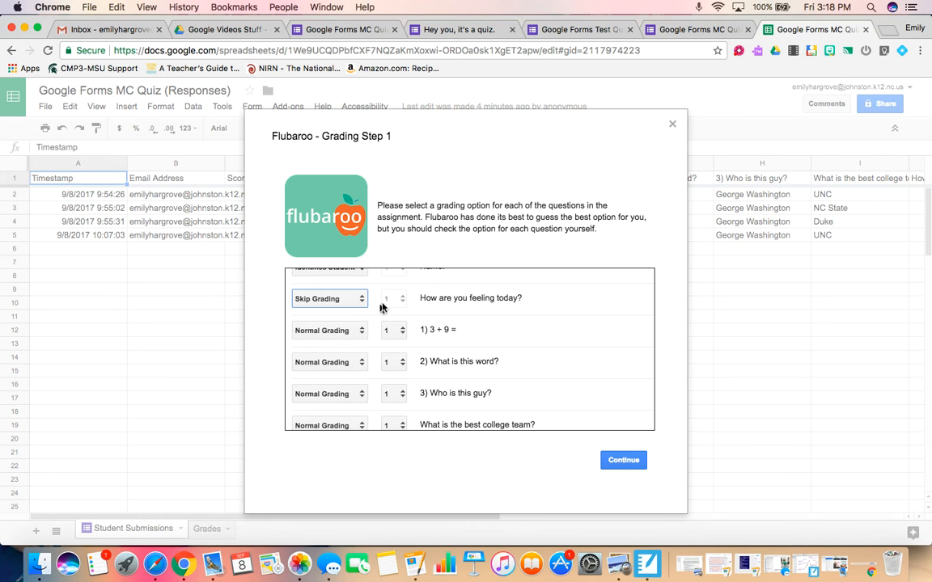
scroll(368, 325, down, 1)
scroll(368, 325, down, 1)
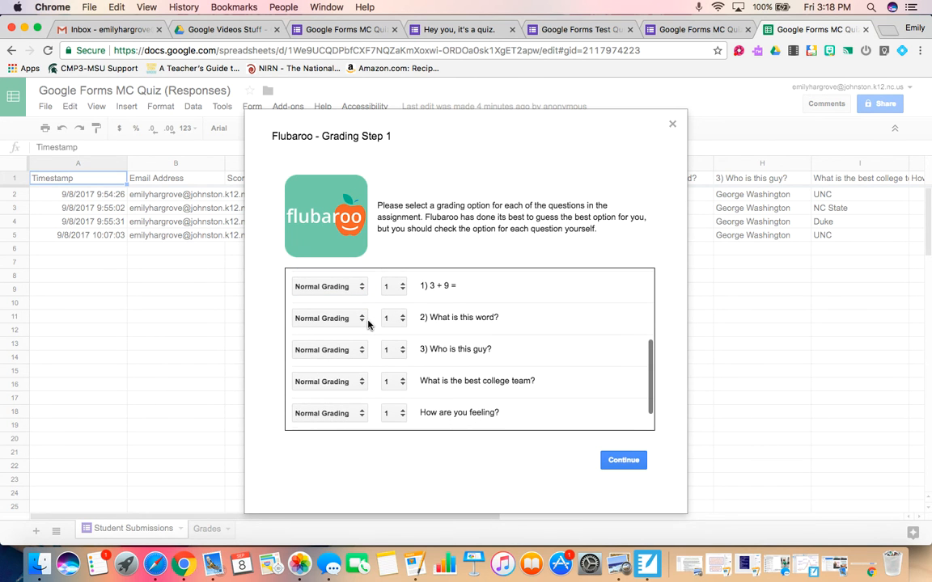
scroll(368, 325, down, 1)
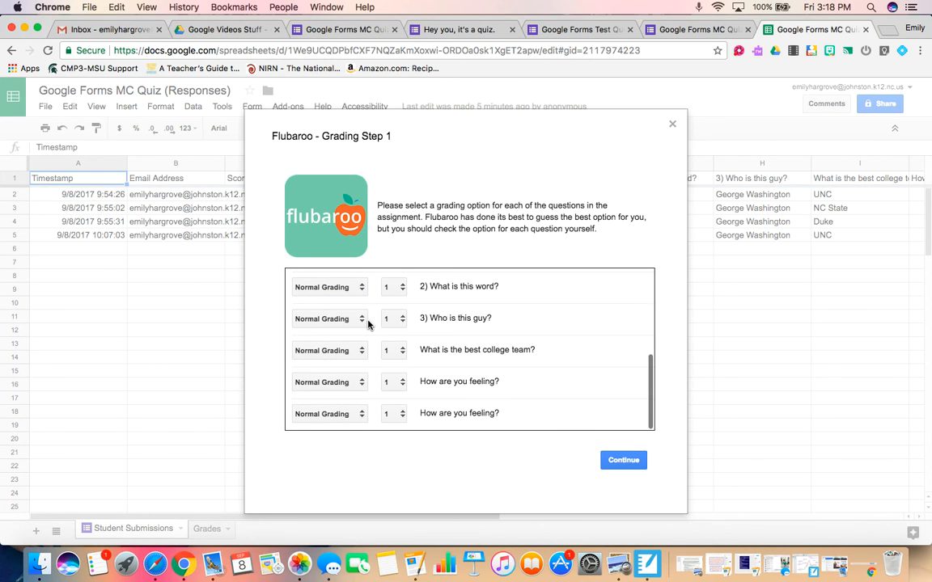
scroll(368, 325, up, 4)
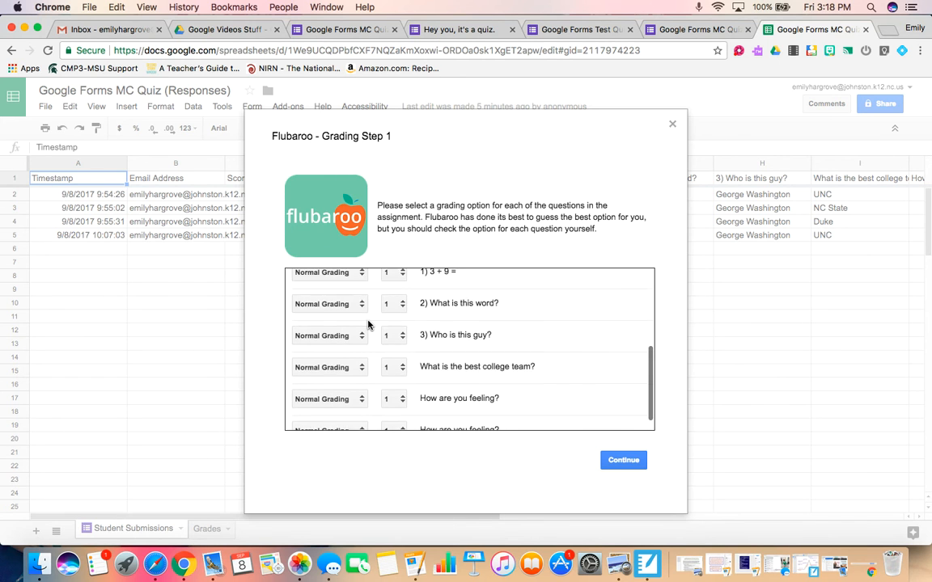
scroll(368, 326, up, 2)
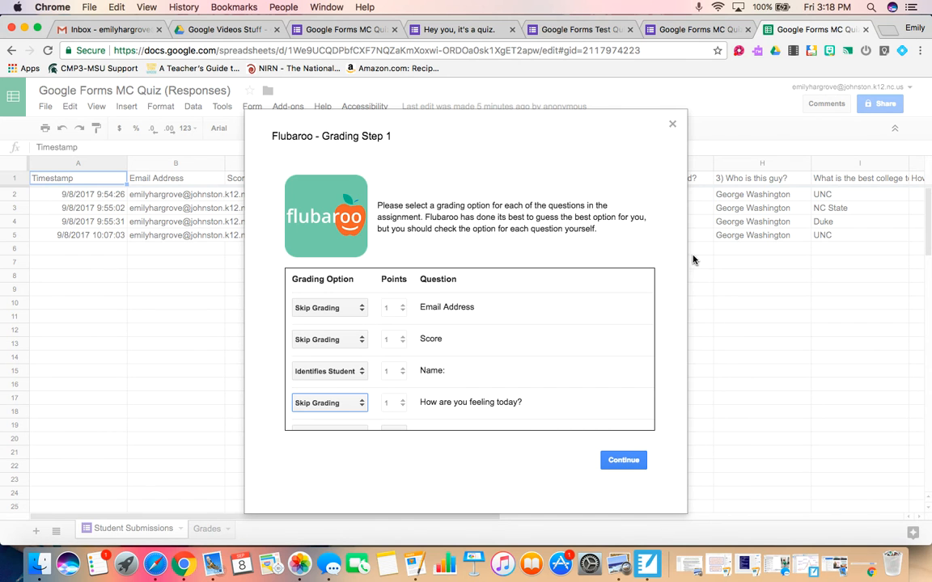
click(739, 51)
click(610, 438)
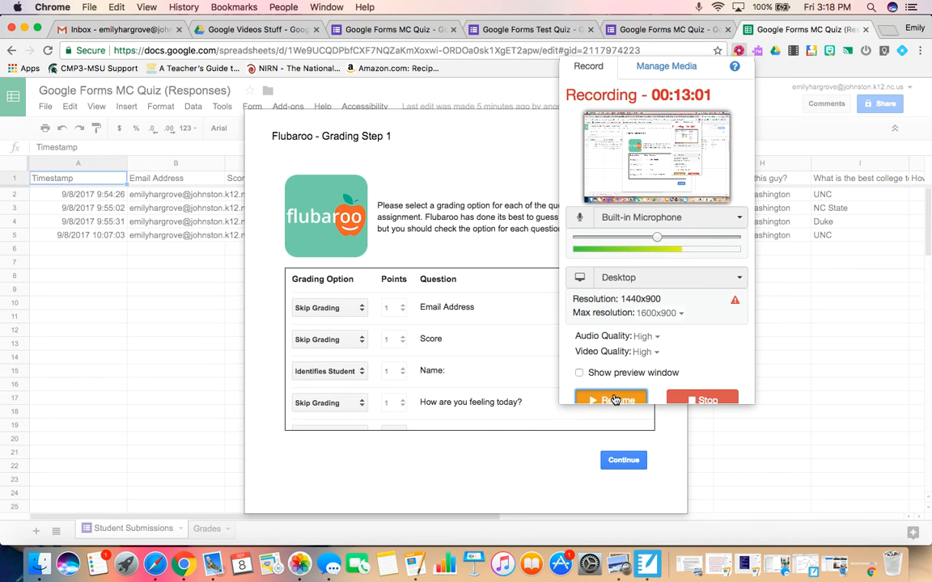
click(613, 399)
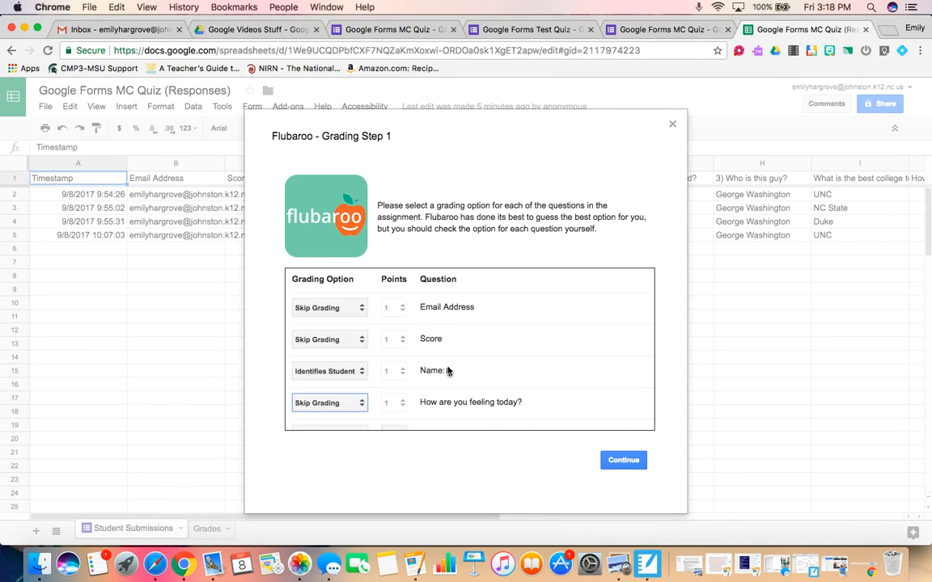
Step: Set both "How are you feeling?" questions at the end of the list to Skip Grading
scroll(390, 386, down, 1)
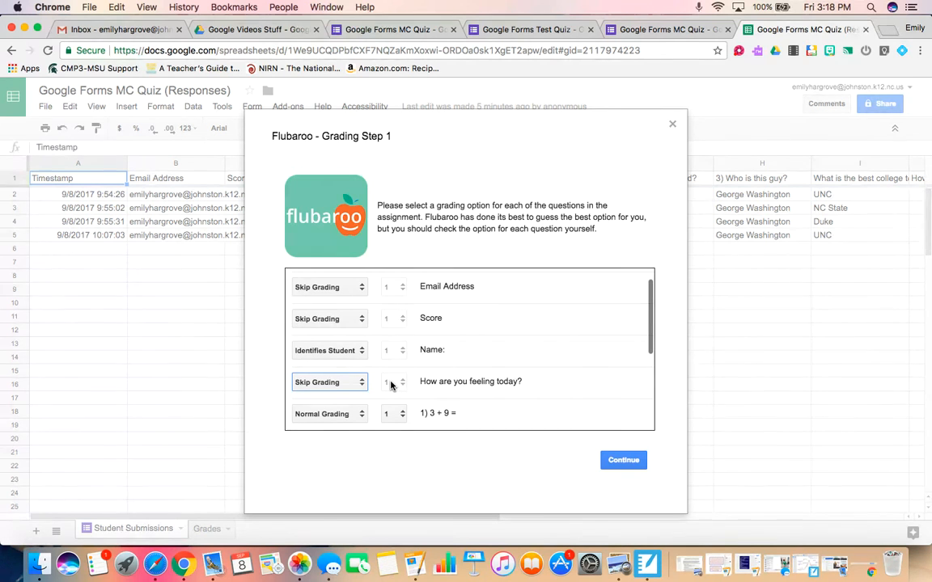
scroll(363, 386, down, 5)
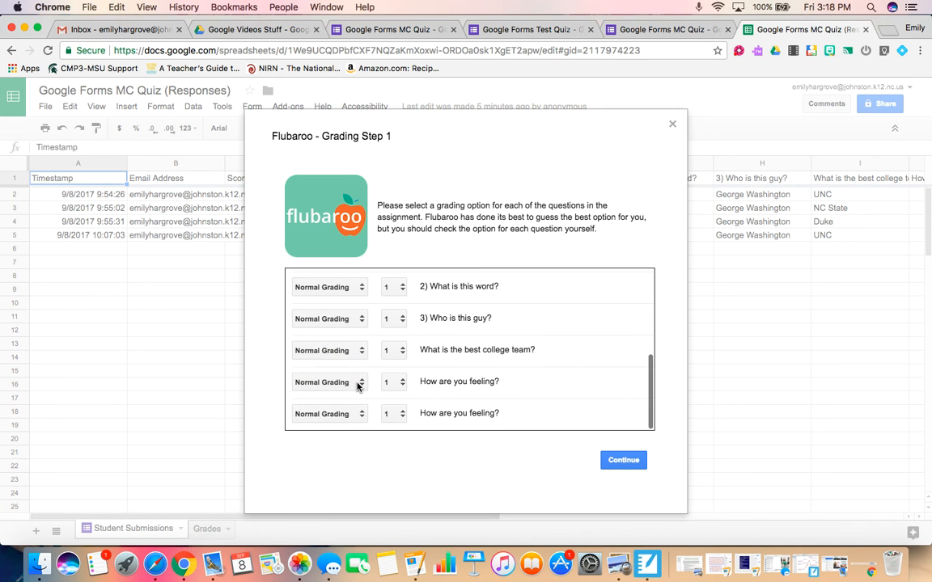
click(363, 383)
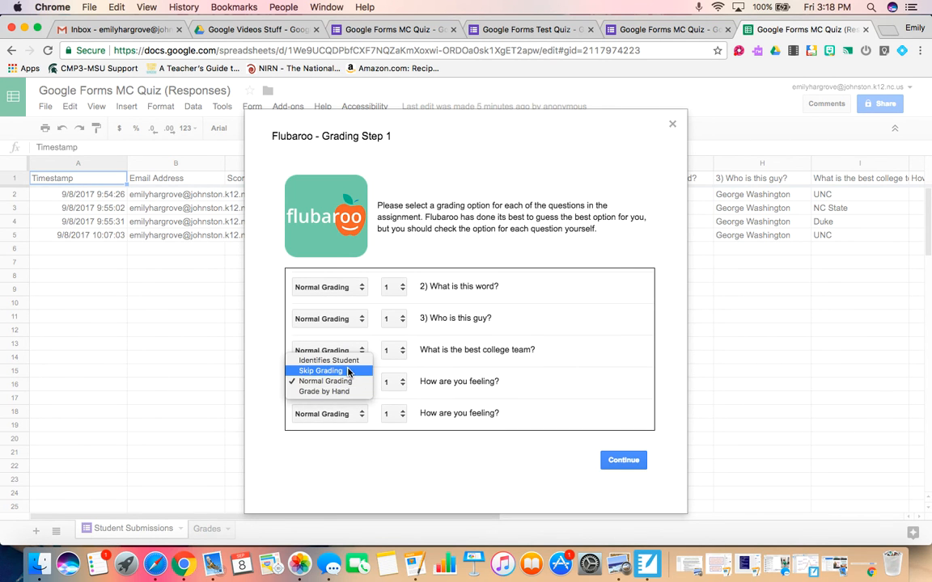
click(348, 371)
click(346, 414)
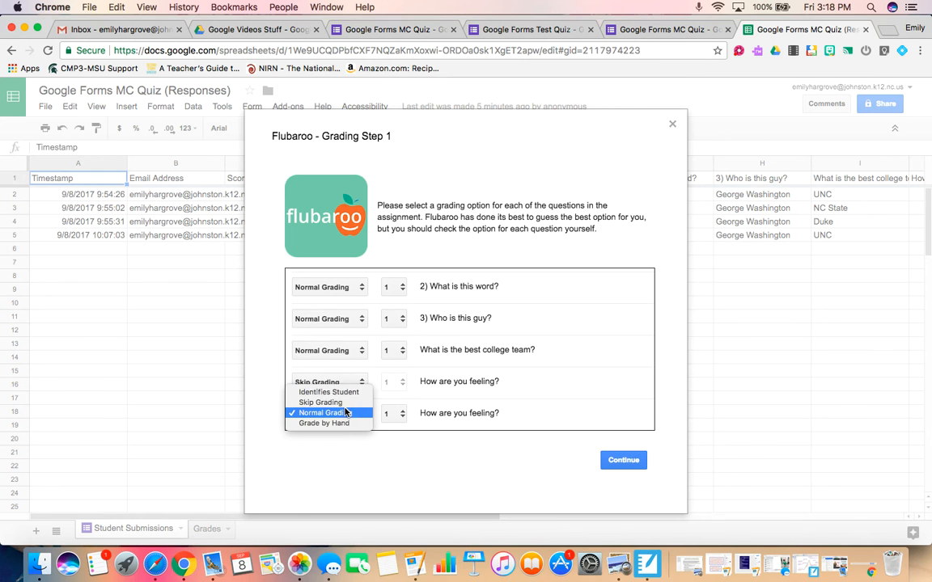
click(346, 403)
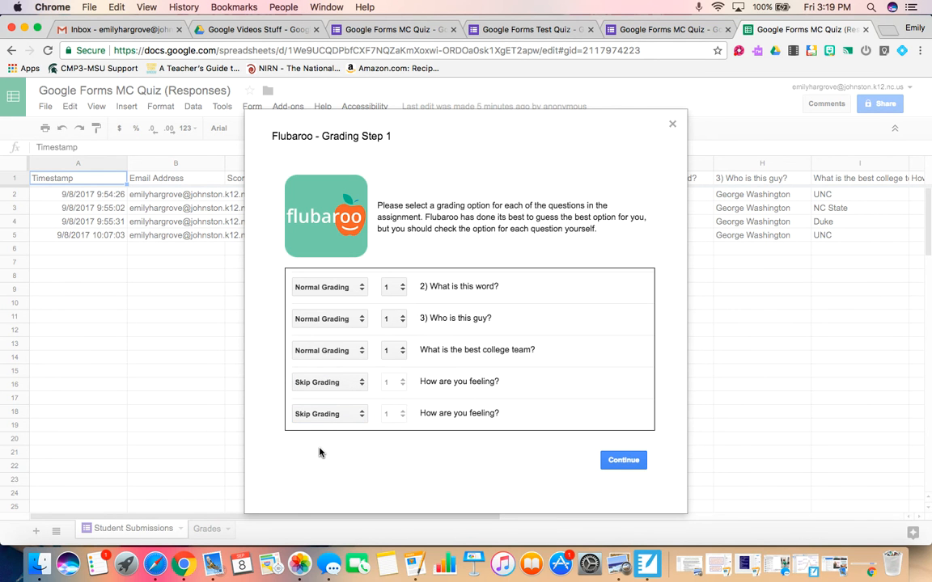
scroll(401, 380, up, 3)
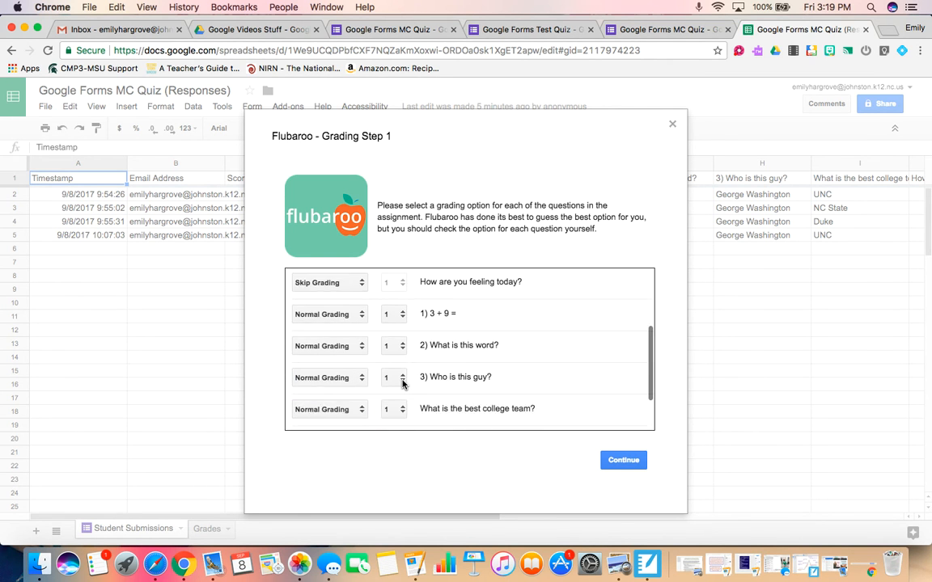
Step: Assign 2 points each to questions 1, 2 and 3, and 3 points to "What is the best college team?"
scroll(404, 385, down, 1)
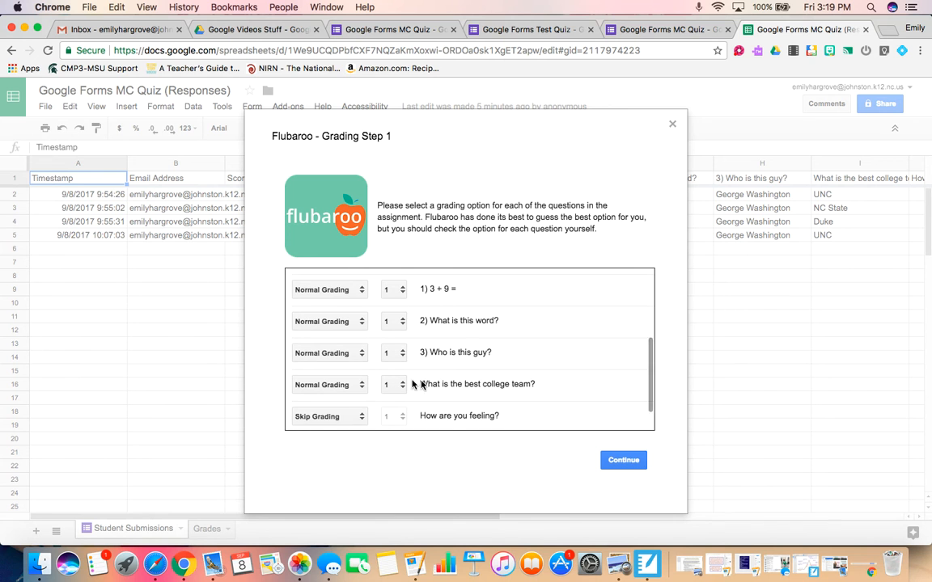
scroll(478, 356, up, 1)
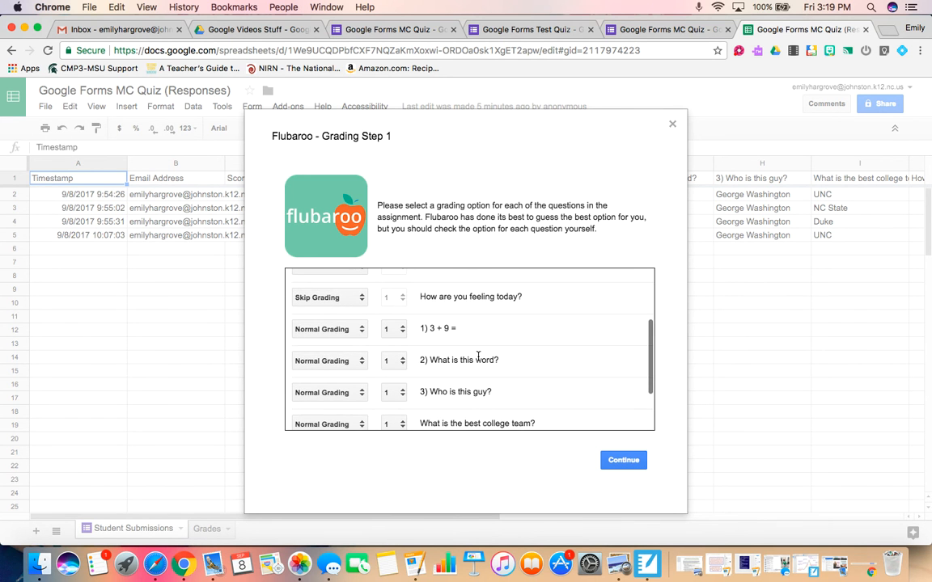
scroll(478, 357, down, 2)
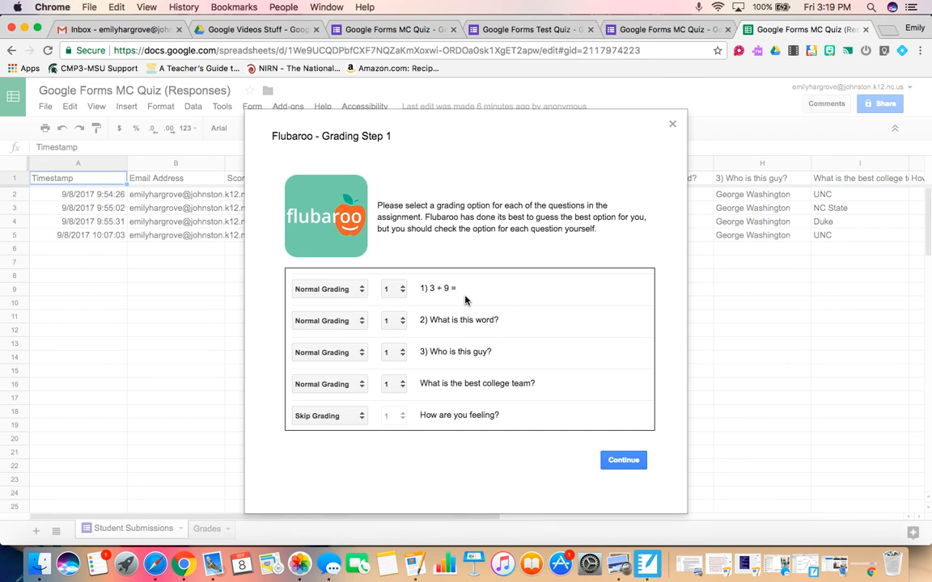
scroll(463, 322, up, 1)
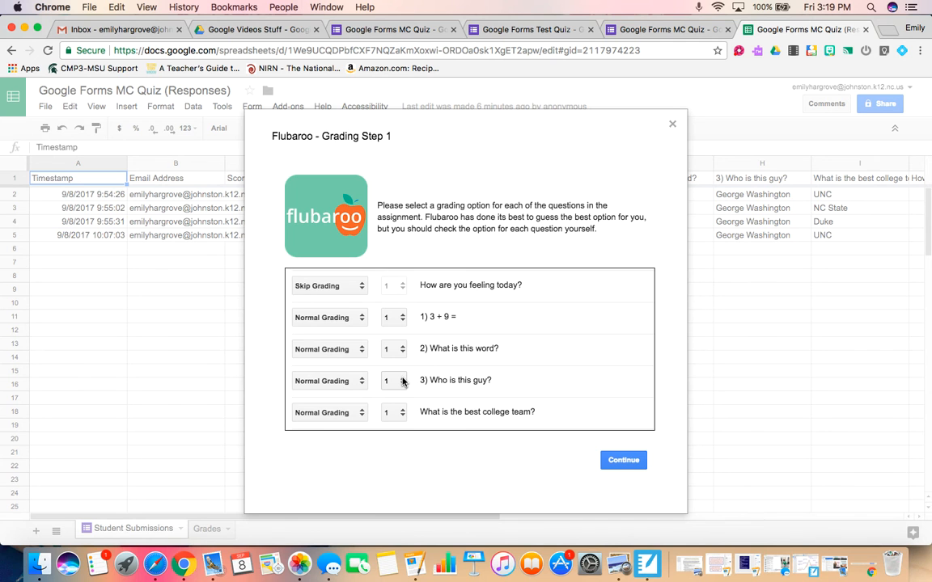
click(396, 318)
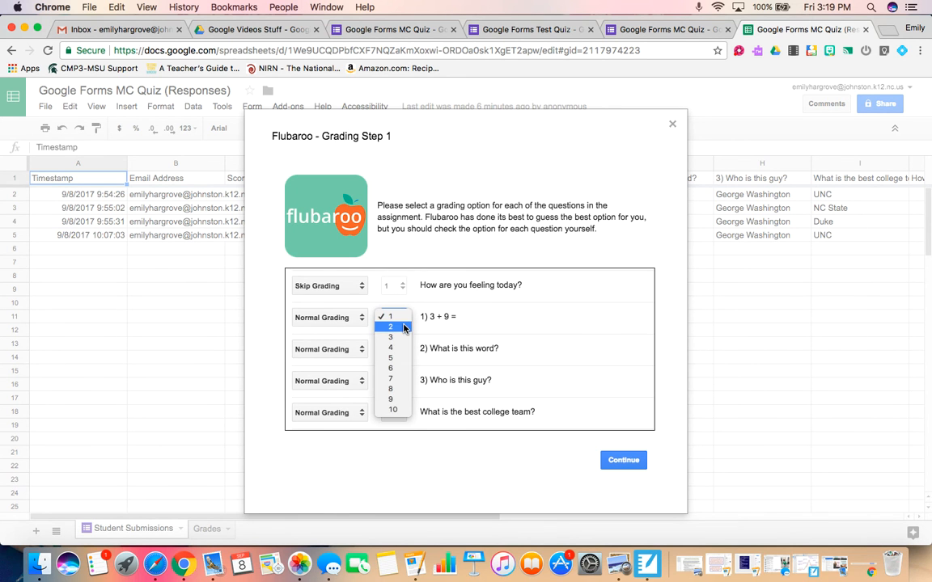
click(403, 327)
click(398, 348)
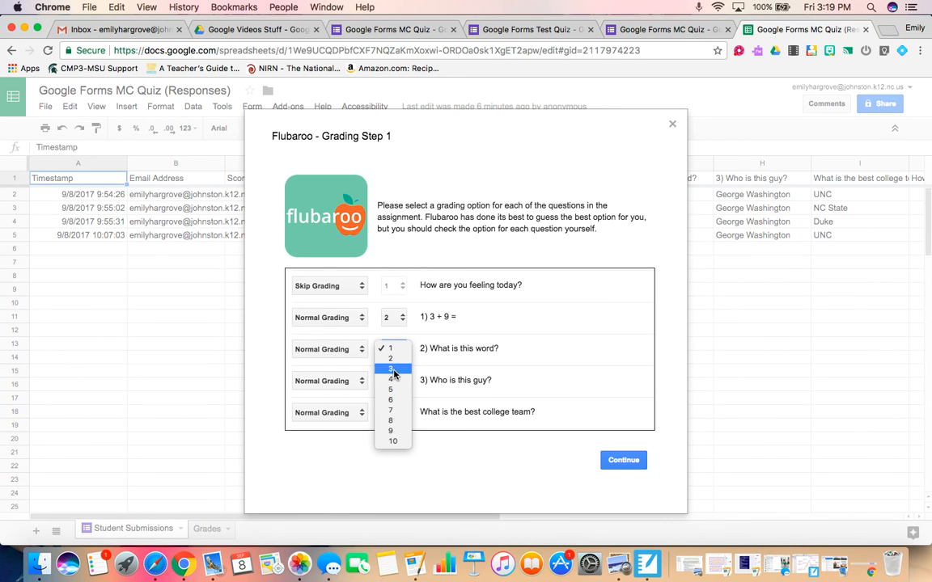
click(399, 364)
click(397, 380)
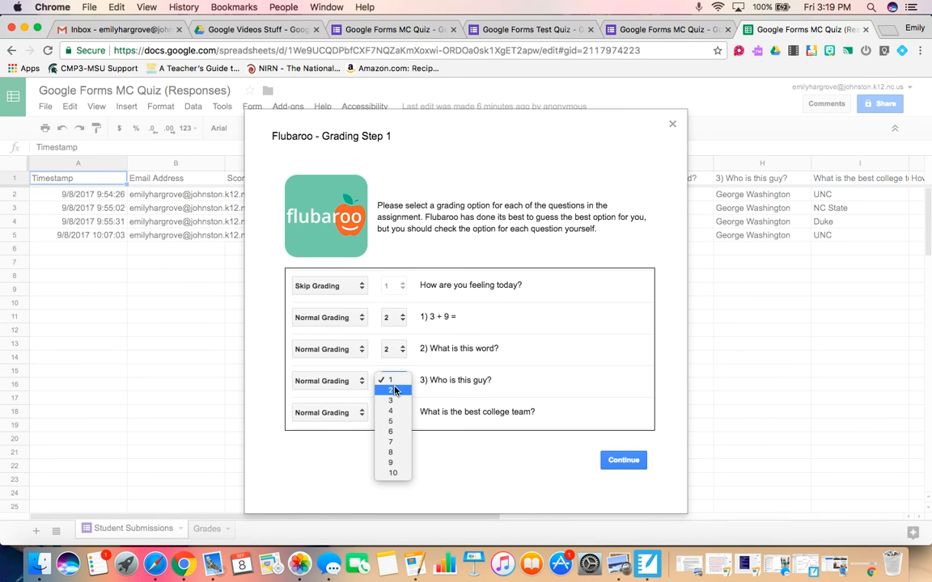
click(395, 391)
click(393, 412)
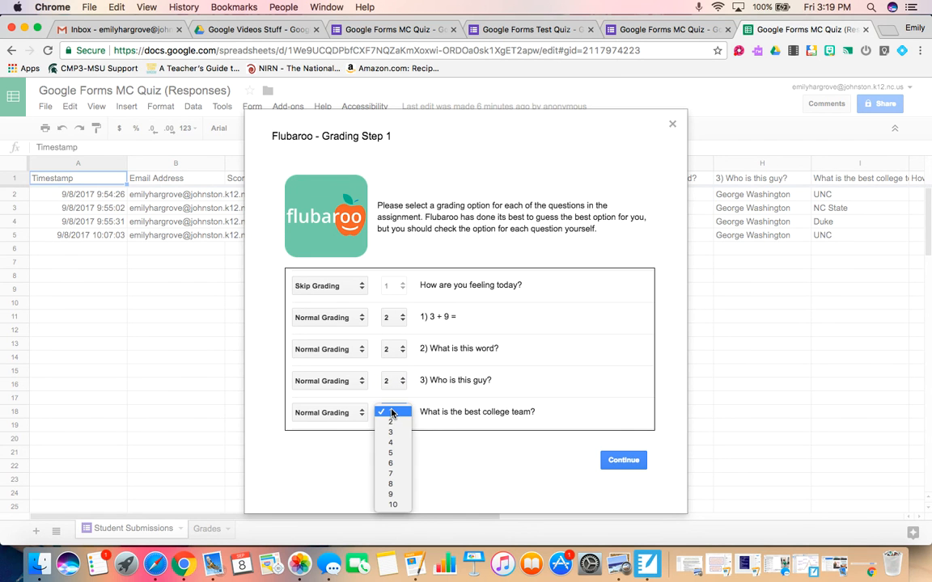
click(389, 433)
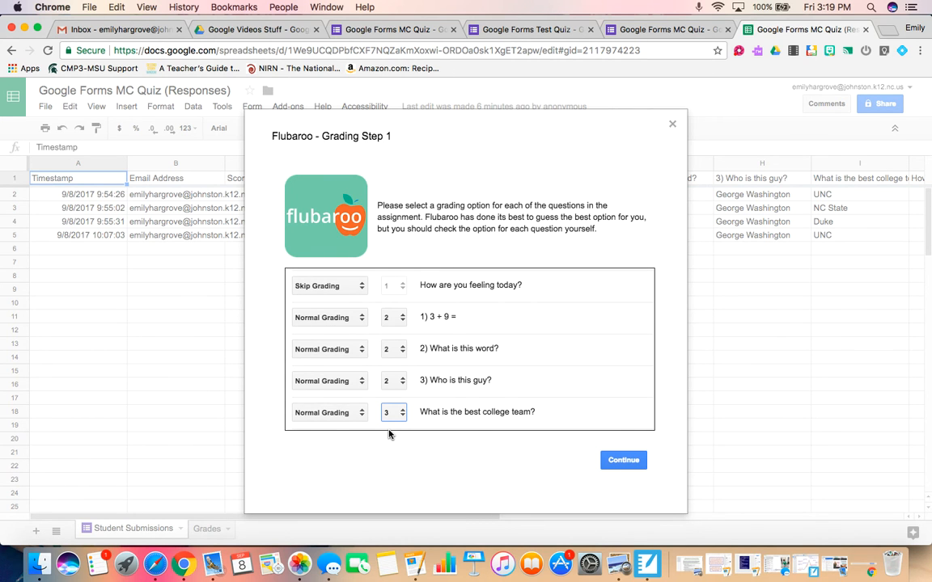
Step: Accept the grading options despite the data-loss warning and grade the assignment using the *KEY* submission as the answer key
click(630, 459)
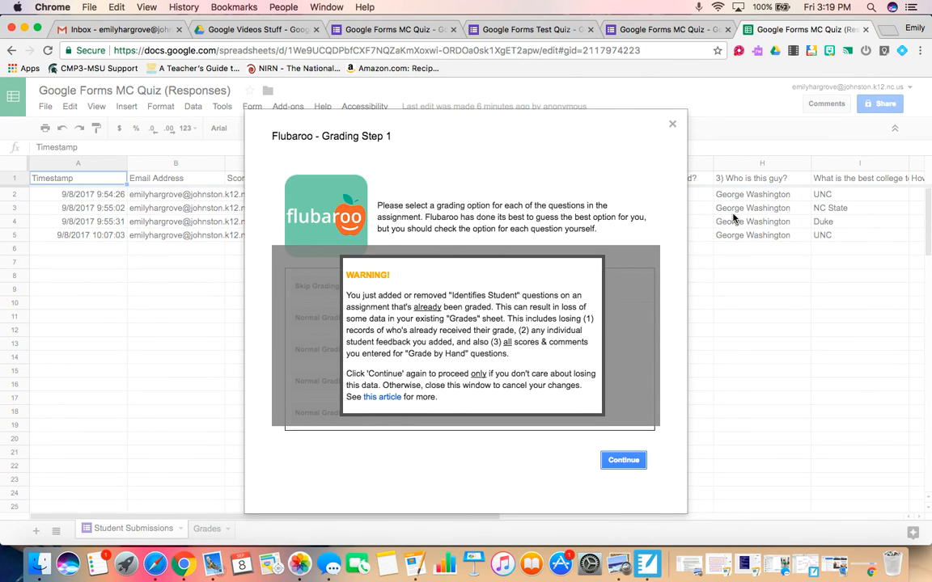
click(610, 459)
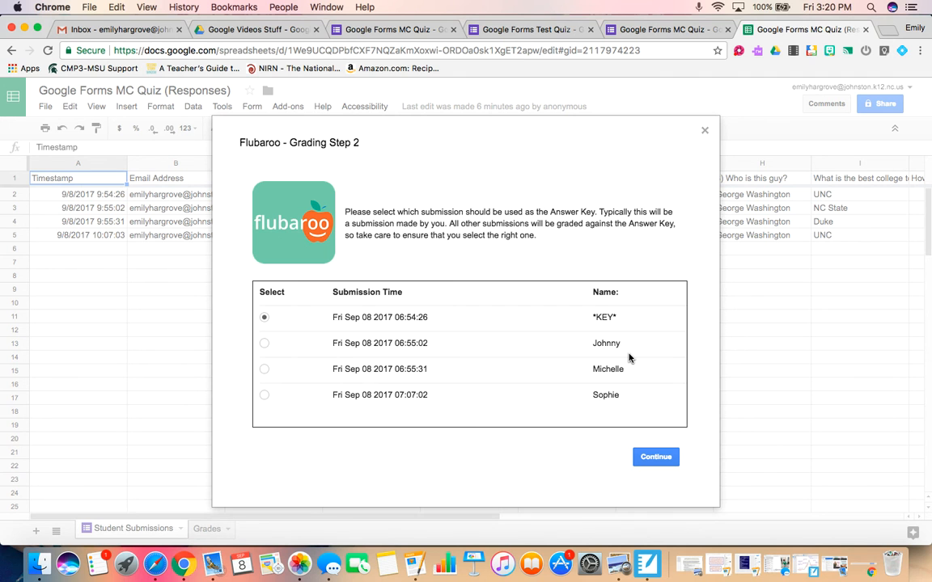
click(642, 458)
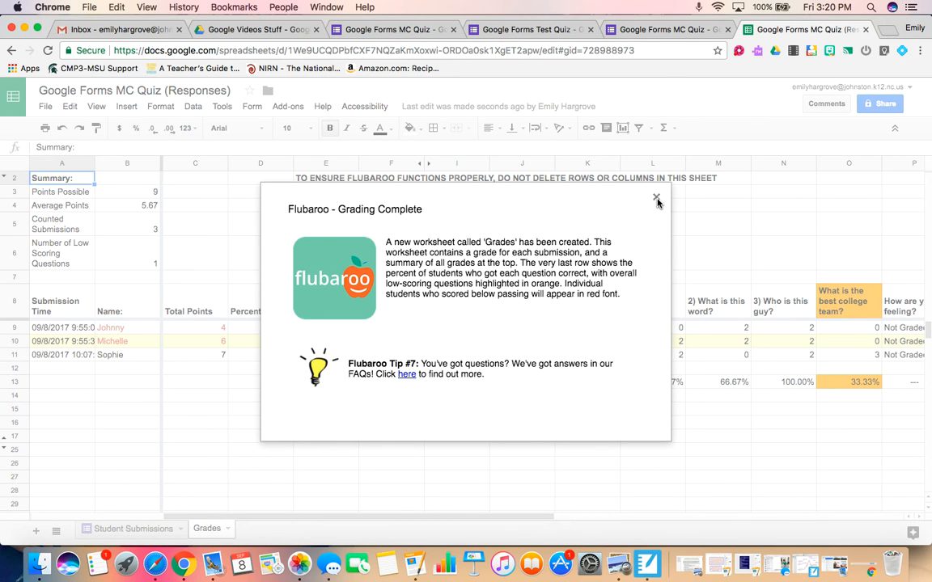
click(656, 200)
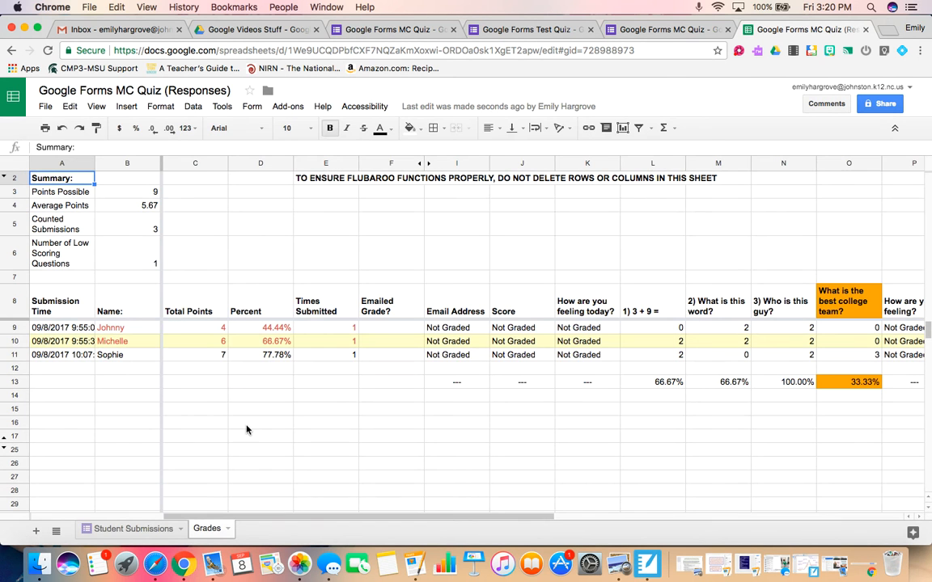
Step: Compare the responses in the Student Submissions sheet with the points and percentages in the Grades sheet
click(140, 529)
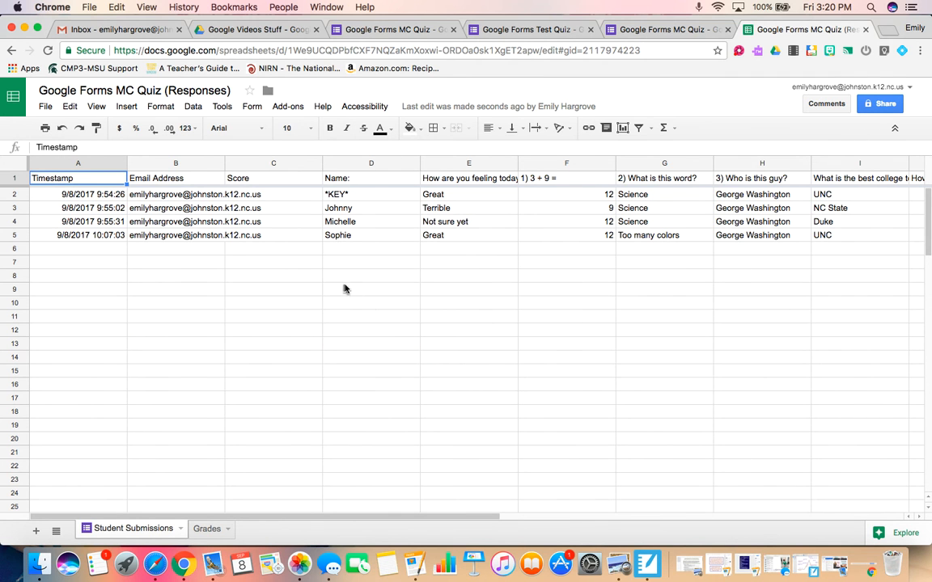
click(214, 528)
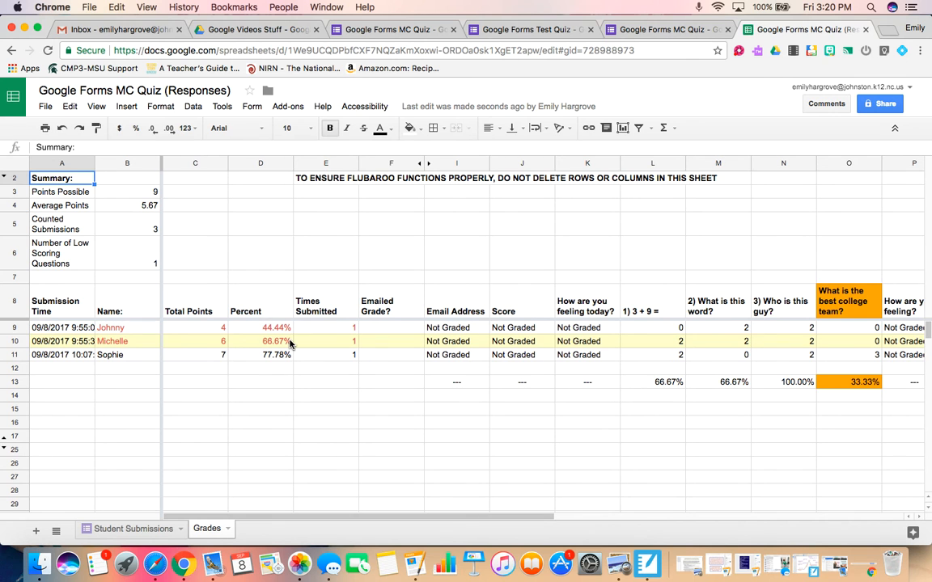
scroll(495, 365, right, 6)
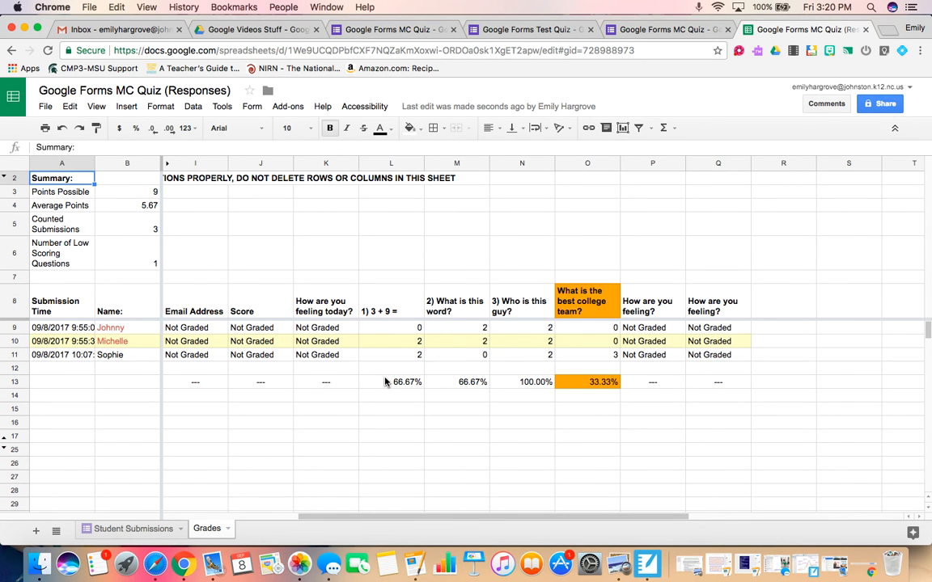
scroll(385, 382, left, 6)
scroll(385, 381, down, 1)
scroll(385, 381, up, 1)
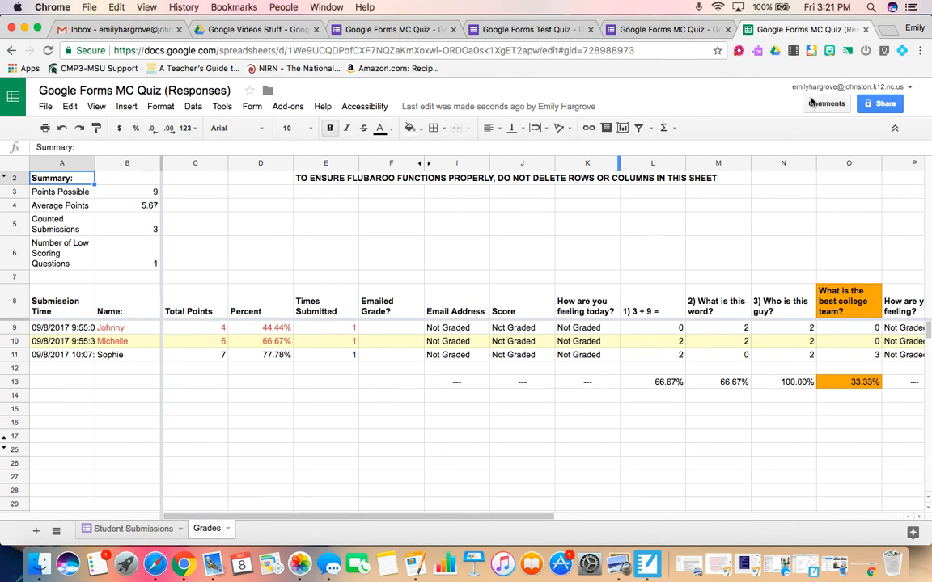
click(737, 51)
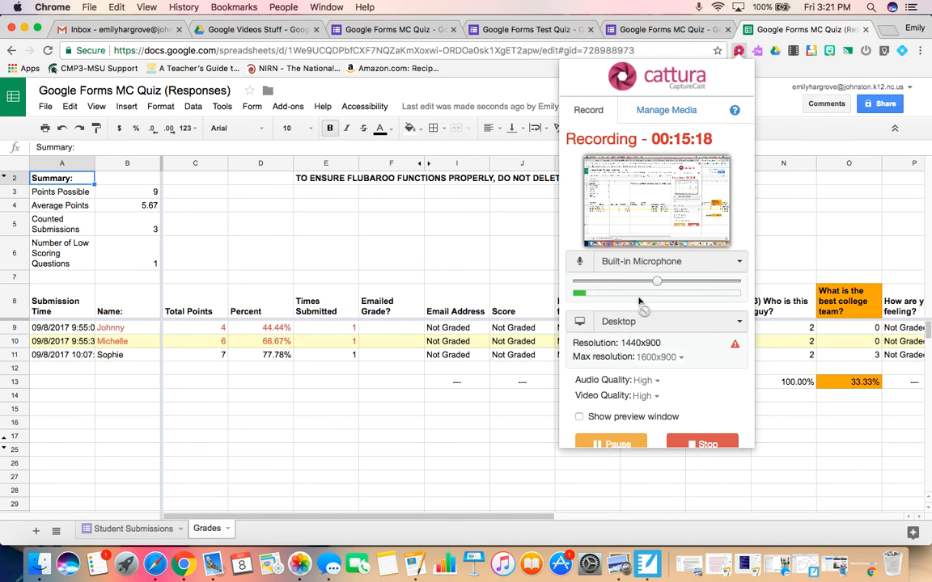
click(619, 442)
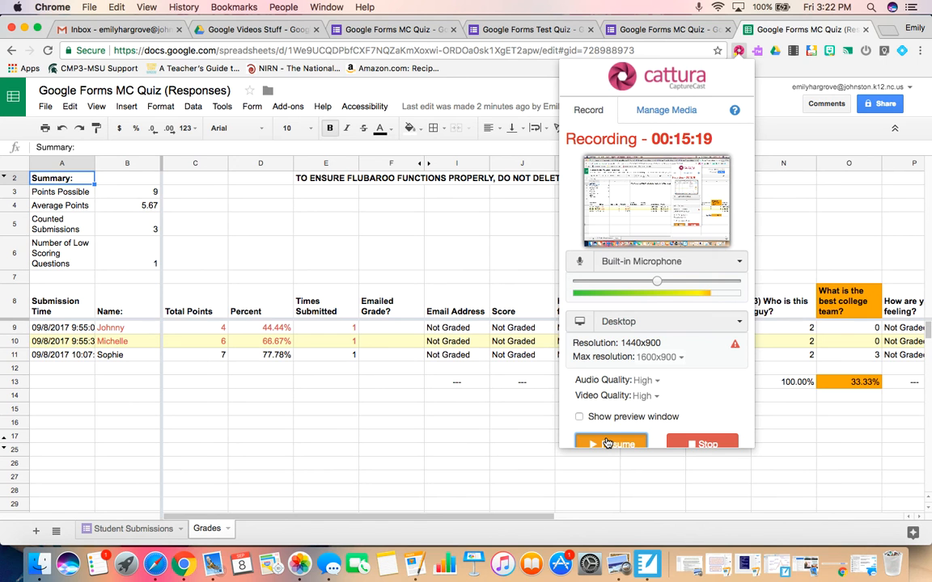
click(608, 443)
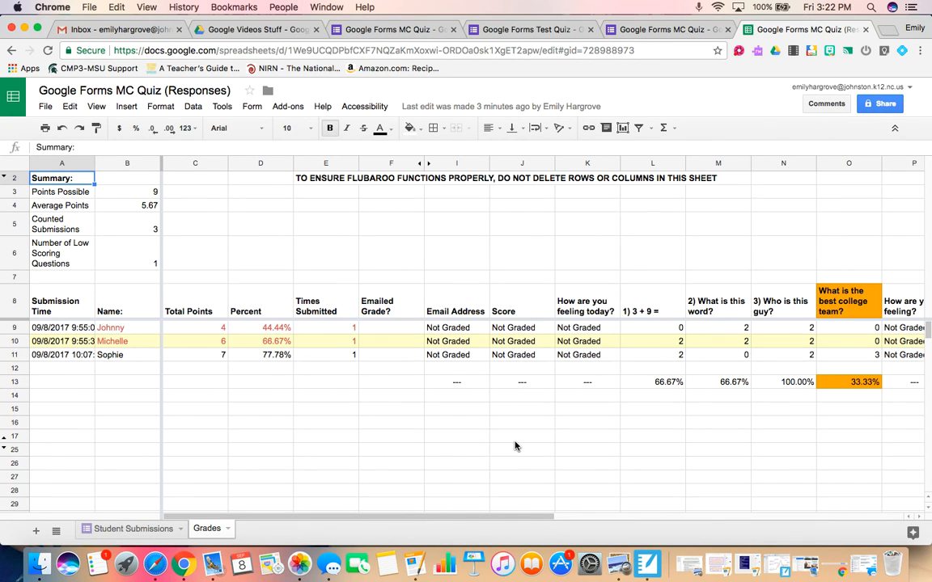
Step: Examine the per-question scores across row 10 of the Grades sheet, from the last question back to the submission time
click(723, 346)
key(Right)
key(Right)
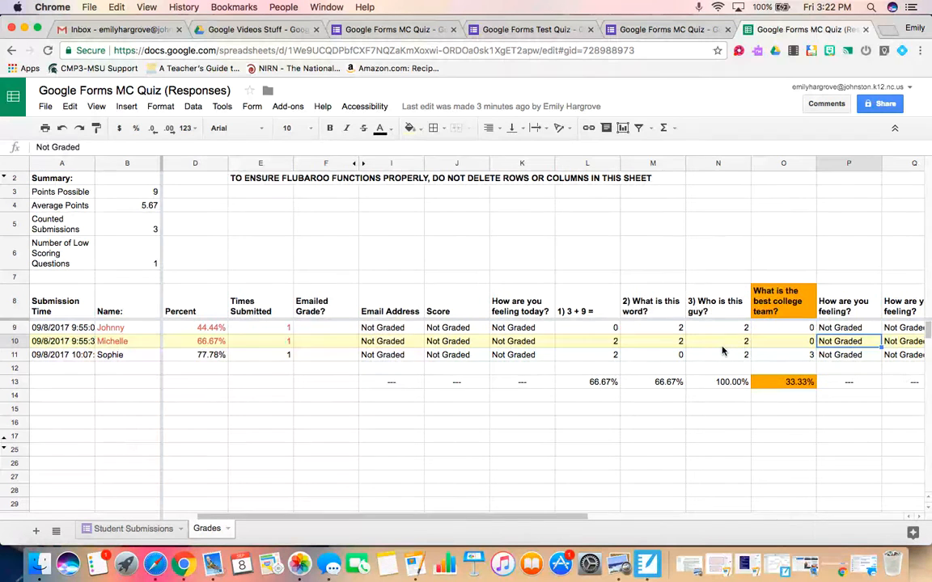
key(Right)
key(Right)
key(Right)
key(Left)
key(Left)
key(Left)
key(Left)
key(Left)
key(Left)
key(Left)
key(Left)
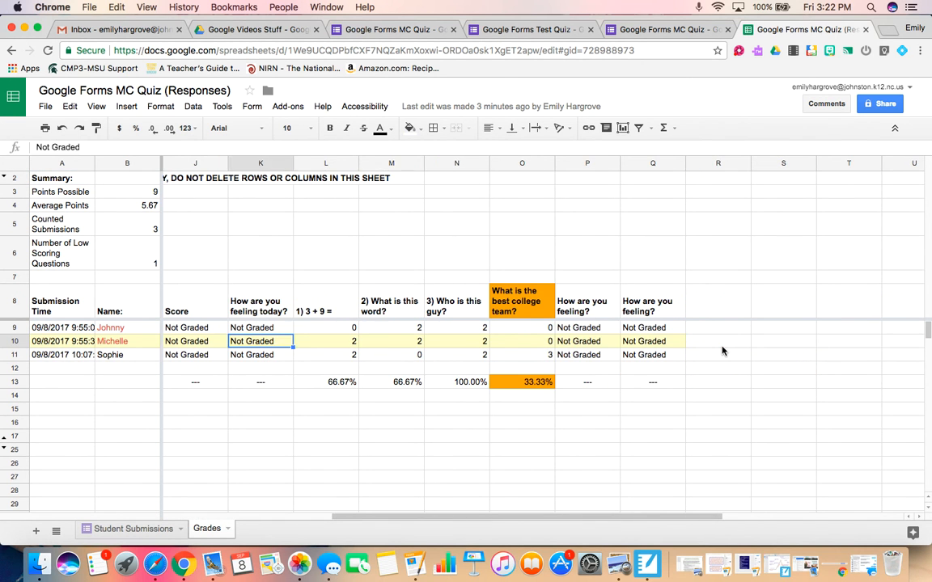
key(Left)
key(Left)
key(Left)
key(Left)
key(Left)
key(Left)
key(Left)
key(Left)
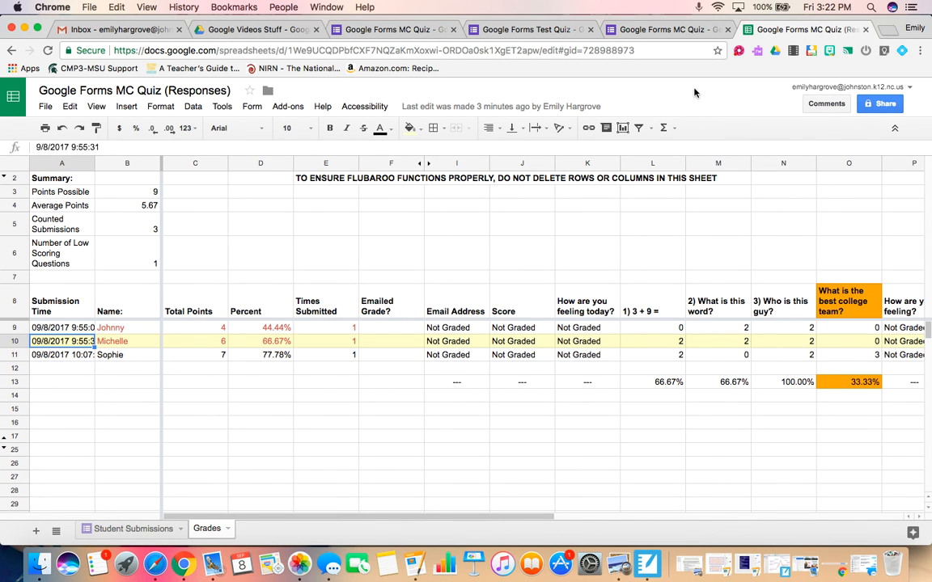
Step: Open Flubaroo's Share Grades settings, examine the email address question and grade sharing method choices, and close them without sharing
click(283, 110)
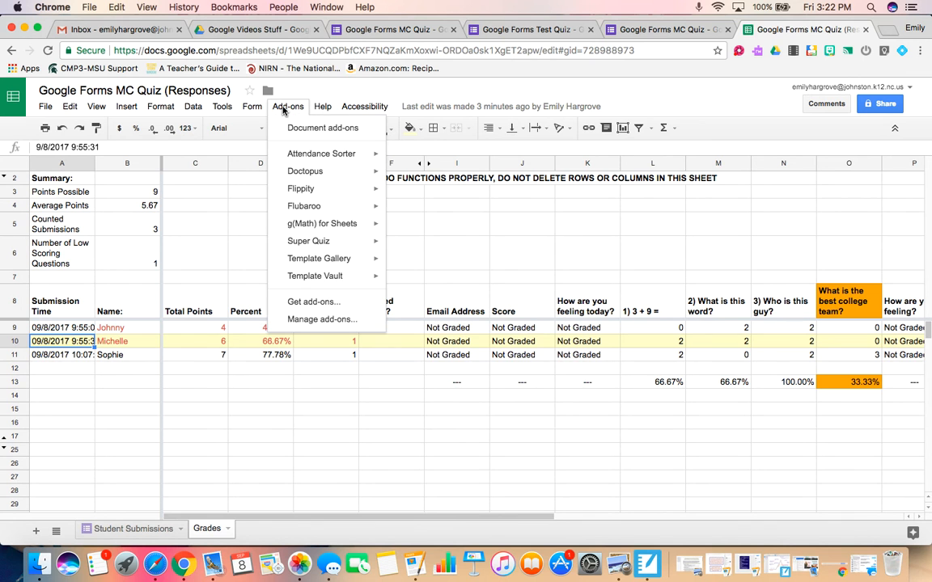
mouse_move(348, 211)
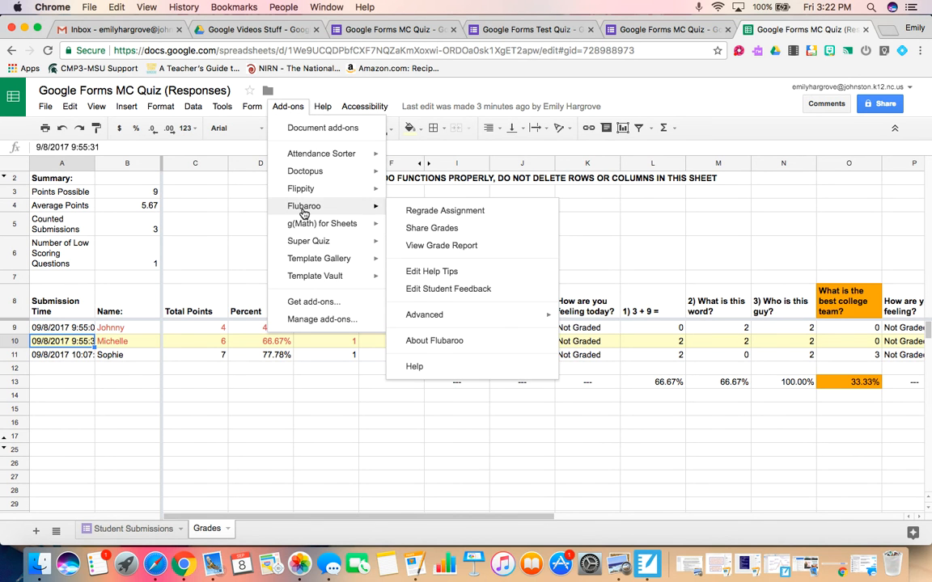
click(430, 232)
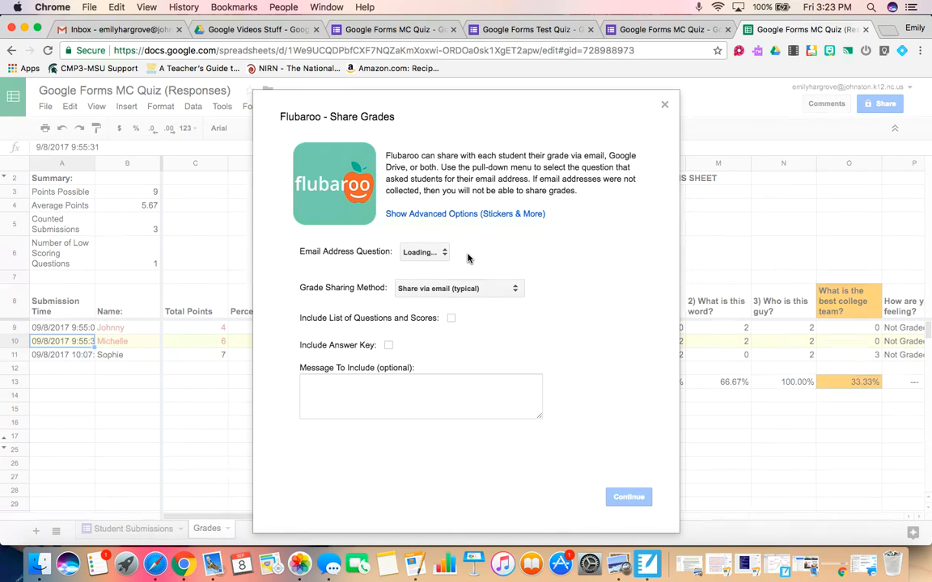
click(442, 255)
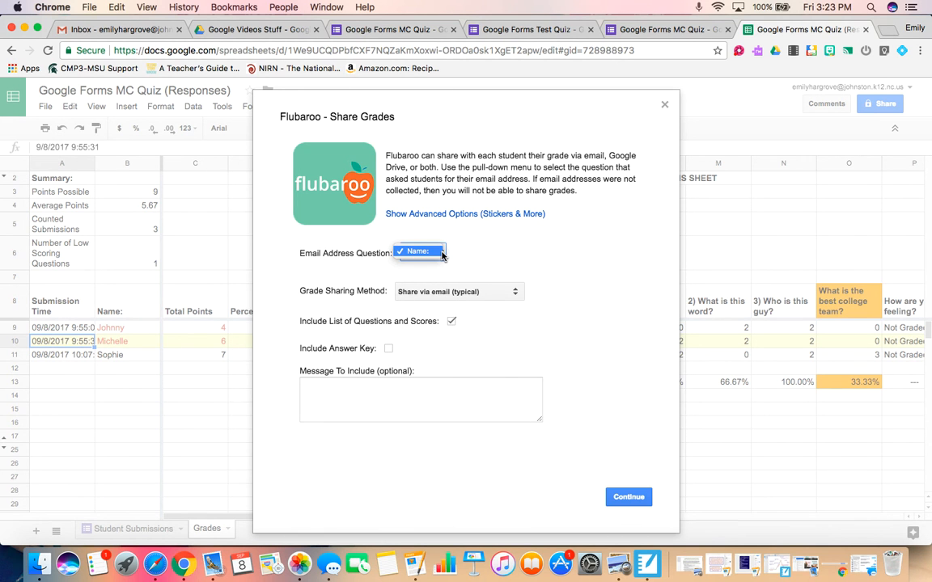
click(443, 254)
click(433, 252)
click(467, 251)
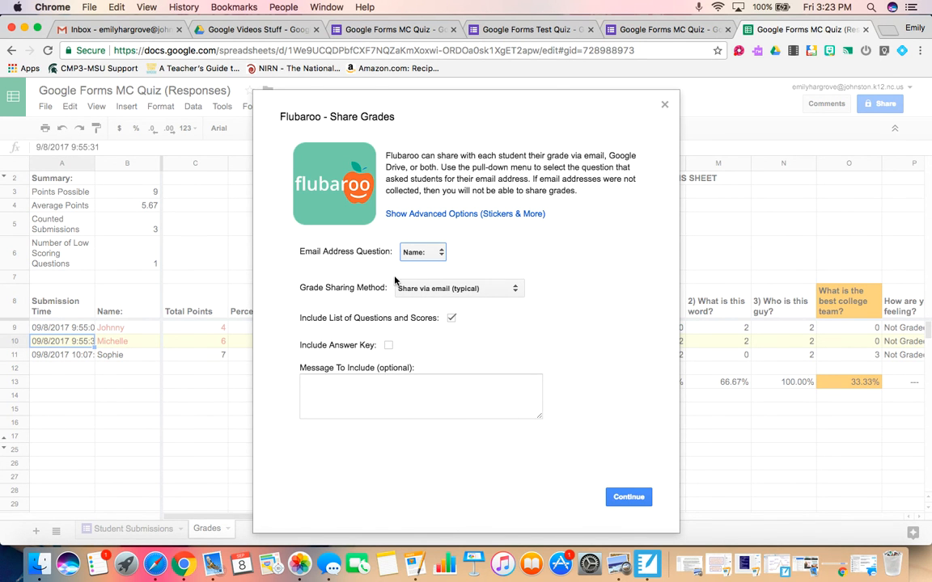
click(505, 288)
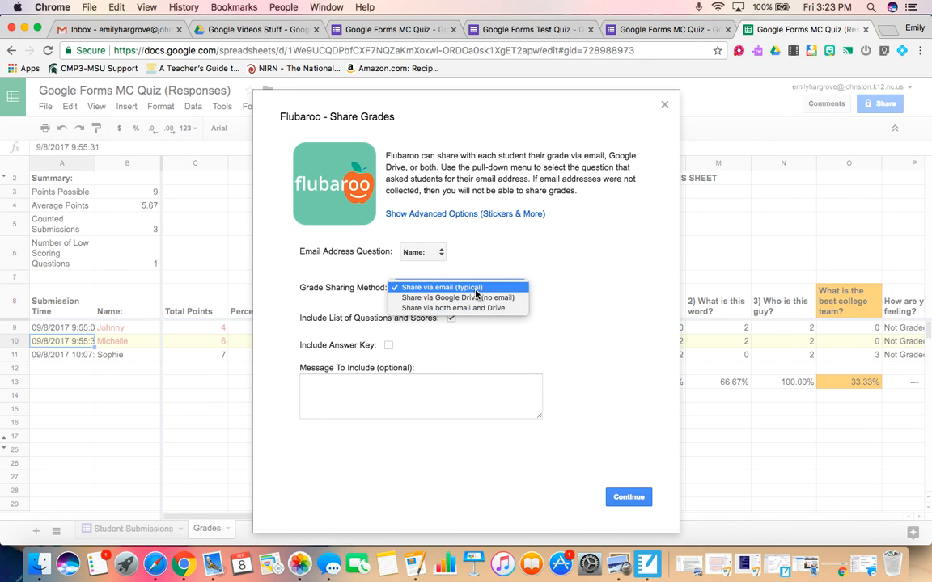
click(476, 292)
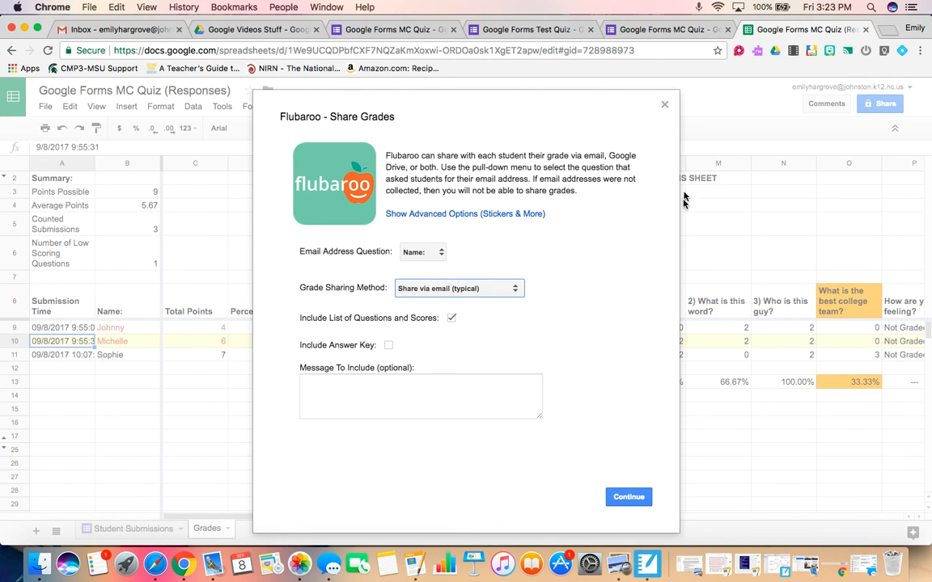
click(665, 106)
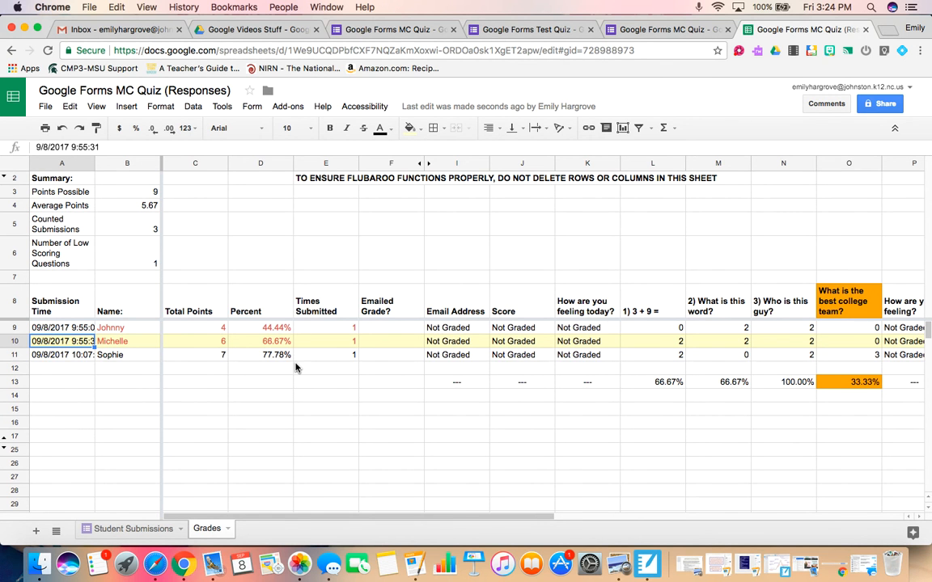
click(738, 52)
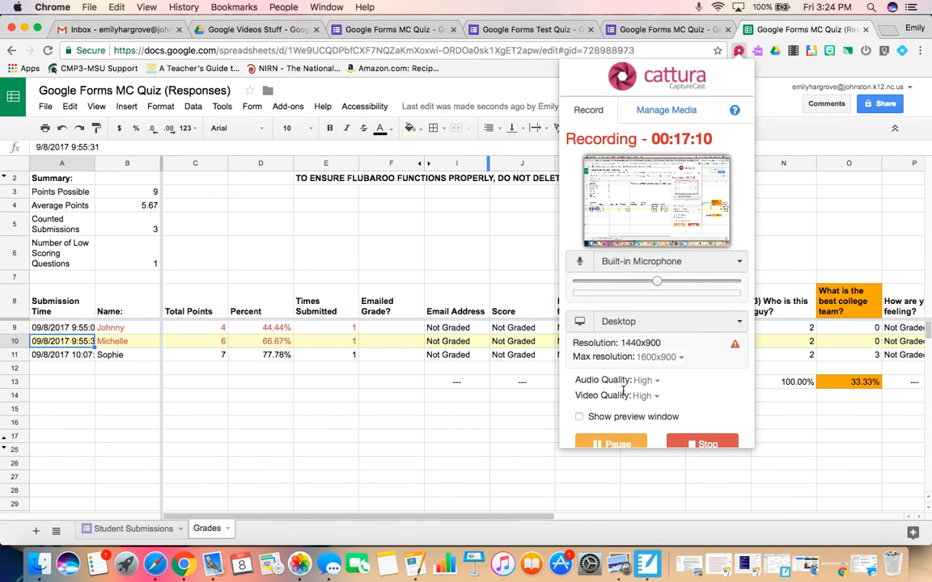